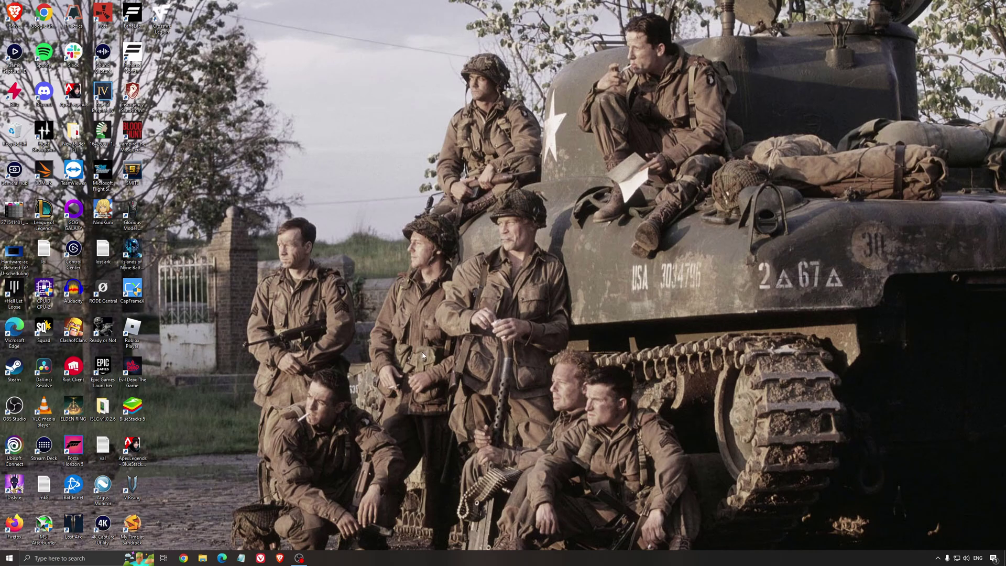
Search Windows for game mode and open the Game Mode settings.
click(88, 558)
text(g)
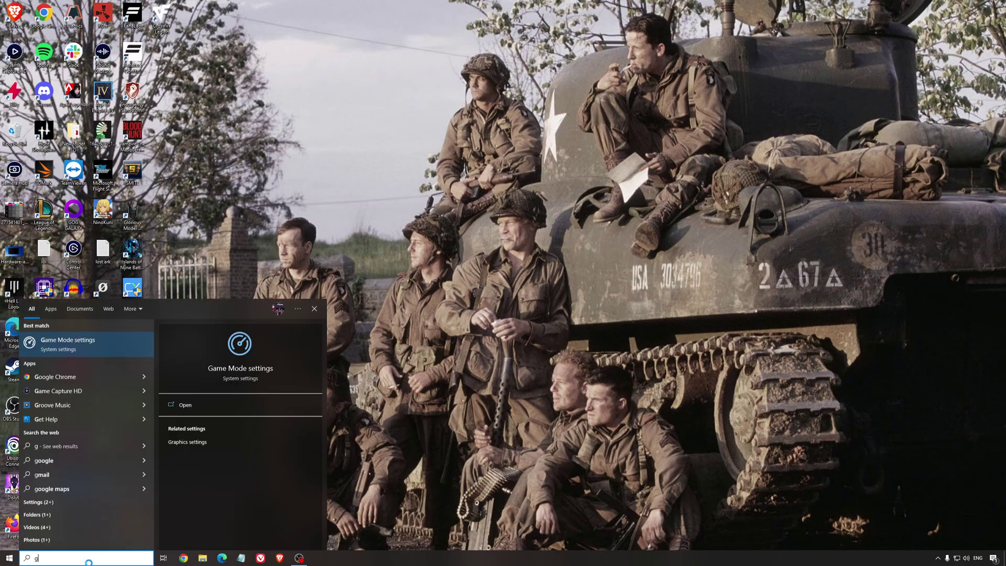
text(ame mode)
key(Return)
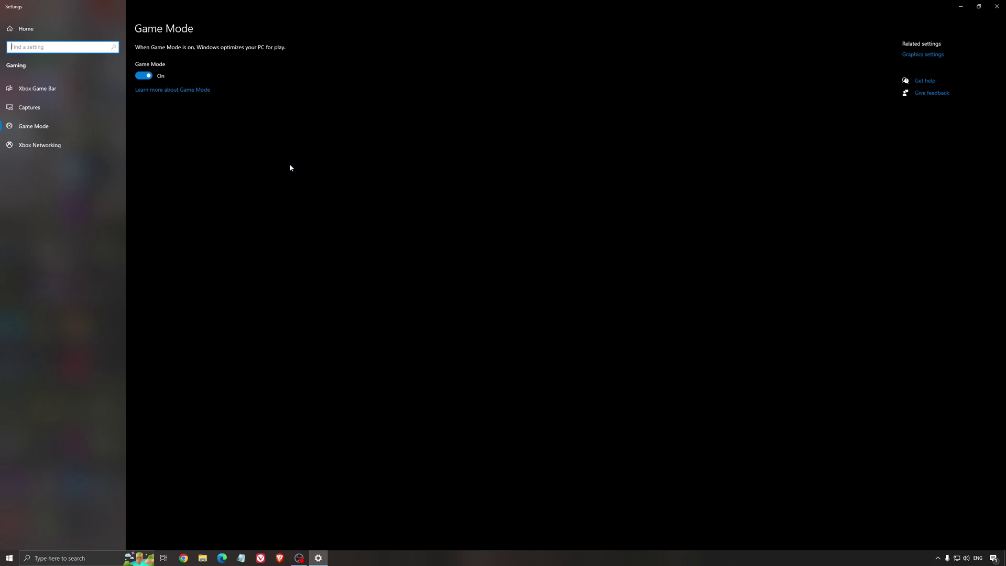
Review the Xbox Game Bar and Captures options in the gaming settings, and close Settings.
click(66, 99)
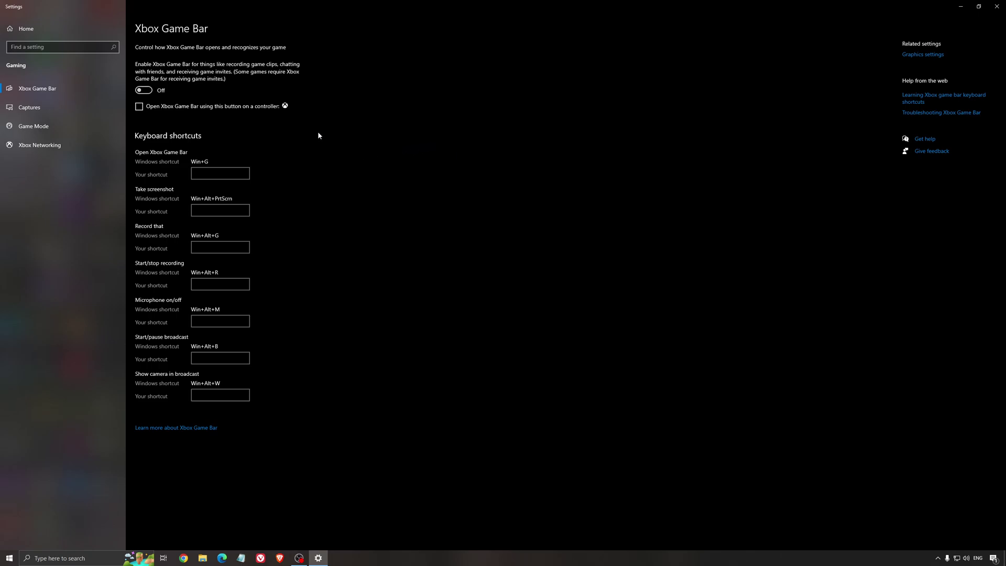
click(50, 107)
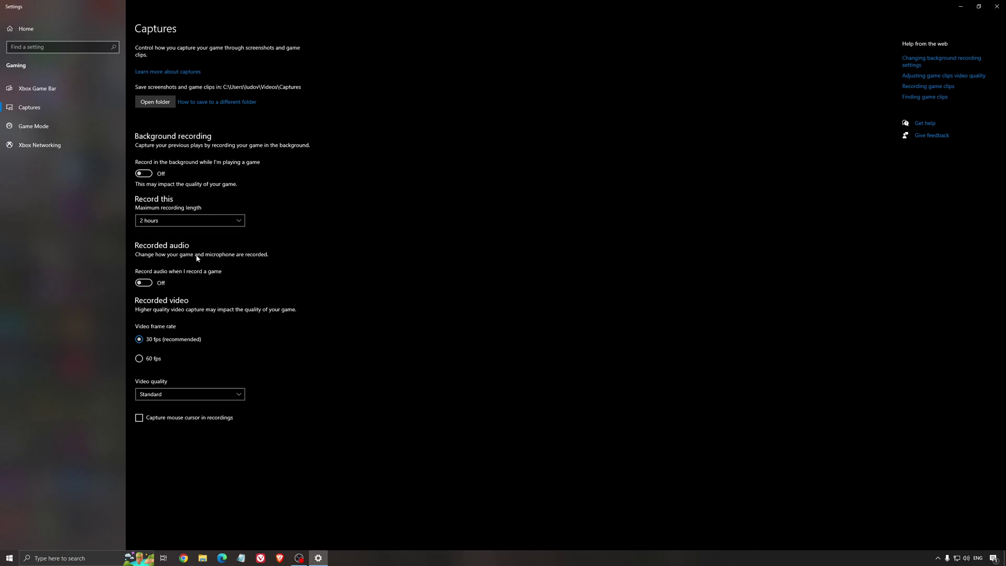
click(996, 6)
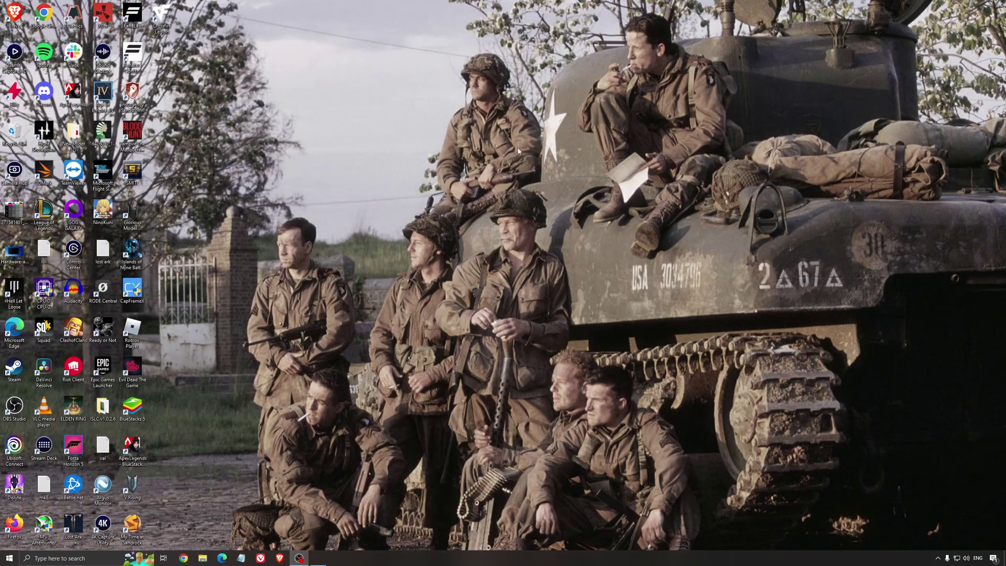
View the Hardware-accelerated-GPU-scheduling image from the desktop and close it.
double_click(19, 266)
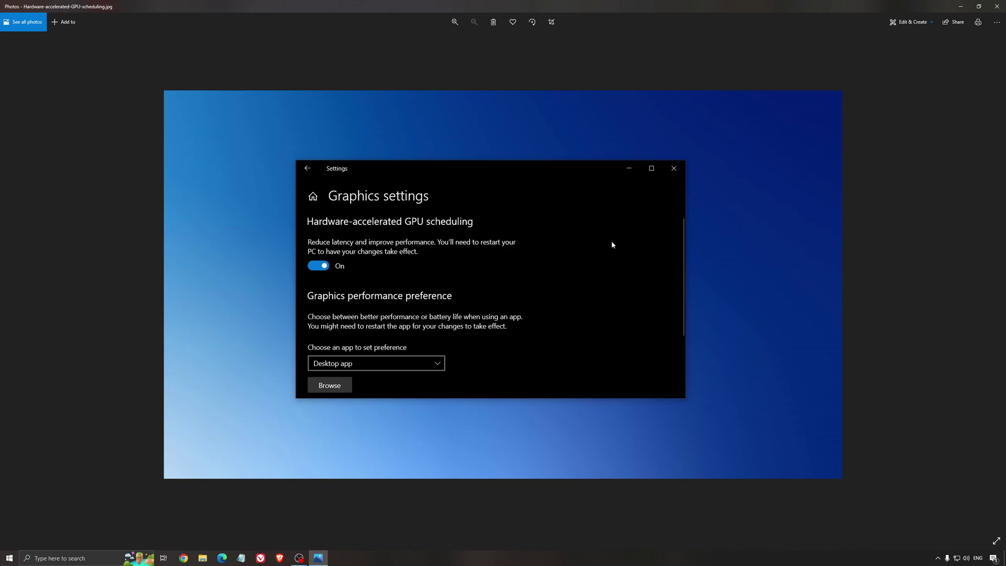
click(996, 6)
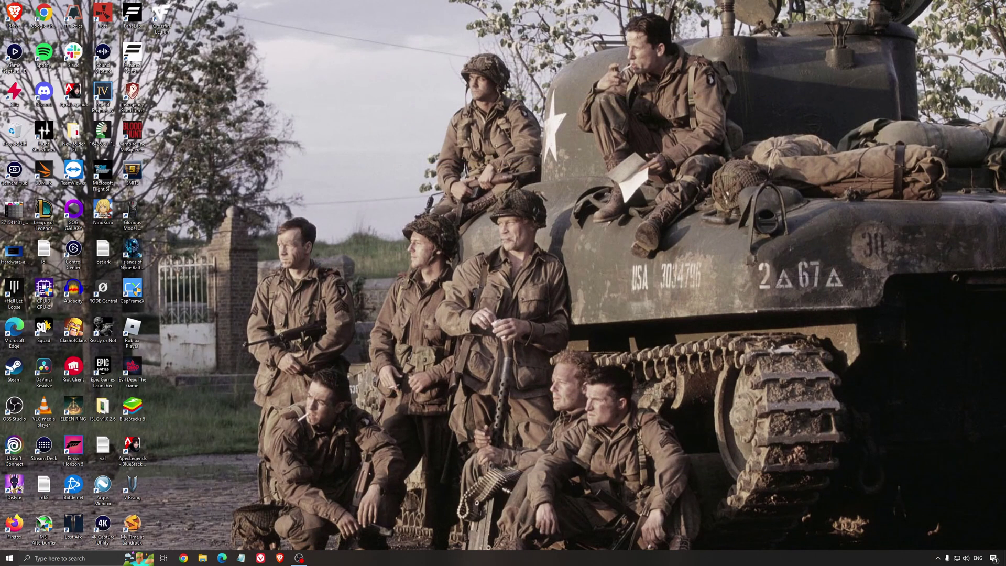
Switch to AMD Software and check for driver updates from its home page.
click(938, 558)
click(946, 526)
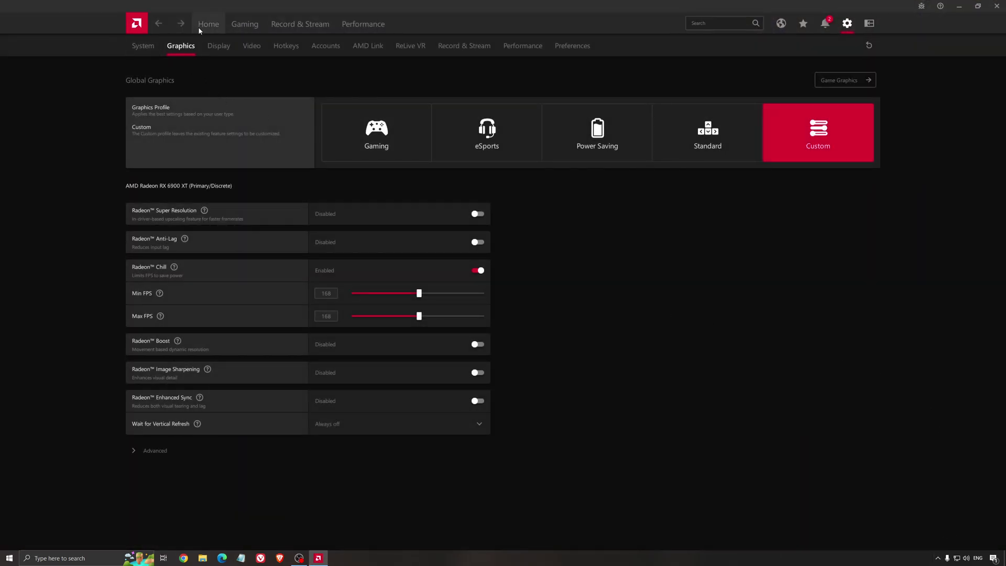
click(201, 24)
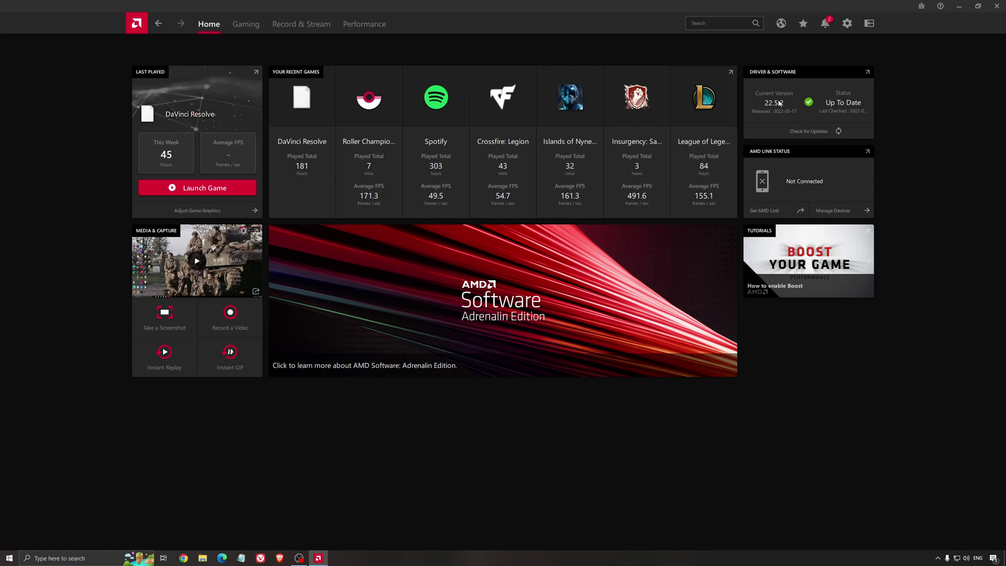
click(811, 131)
Review the global graphics settings reached from the games overview, and close AMD Software.
click(253, 31)
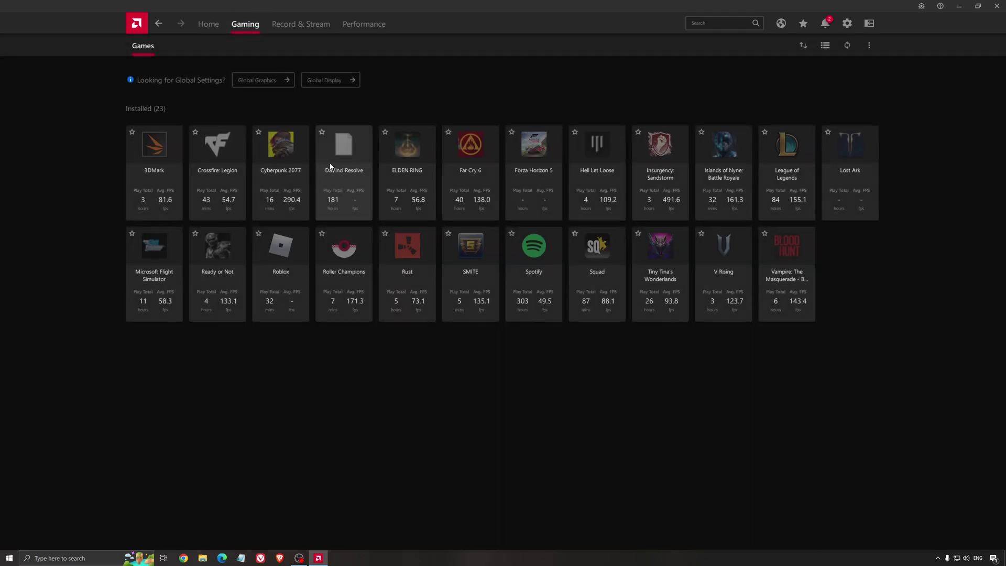
click(257, 82)
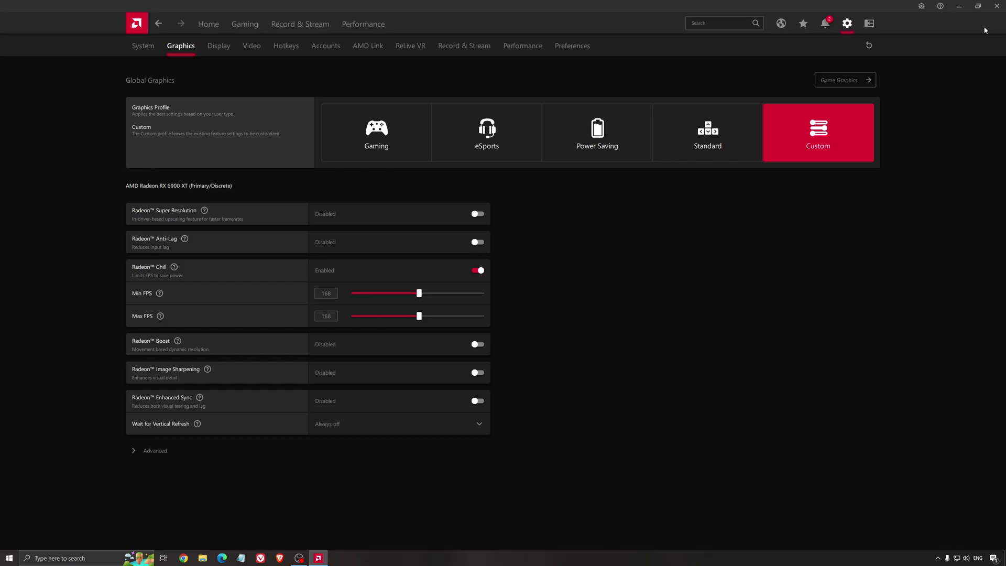
click(996, 6)
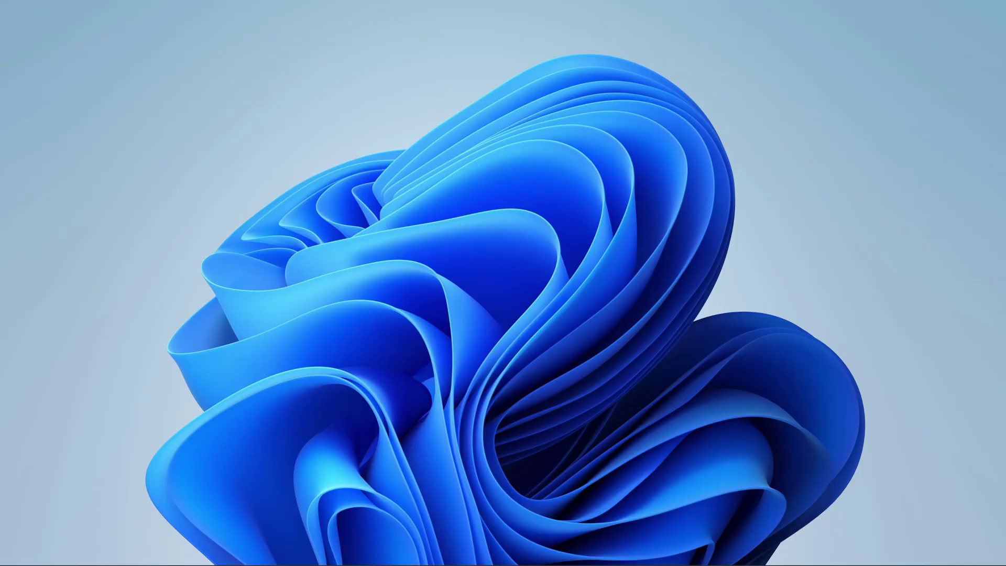
Open NVIDIA Control Panel and review the global 3D settings around Low Latency Mode.
click(905, 556)
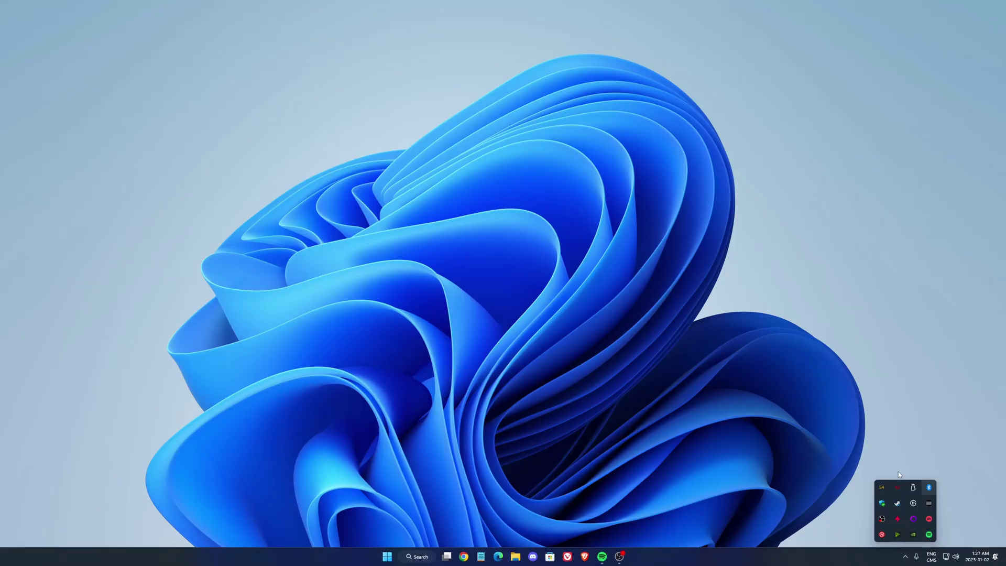
right_click(914, 535)
click(932, 507)
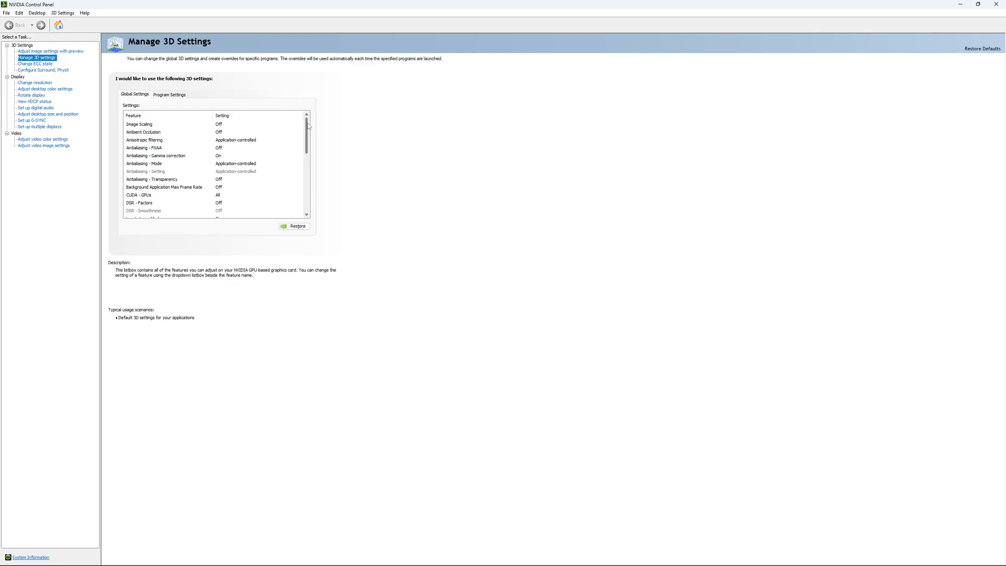
drag(308, 125, 310, 146)
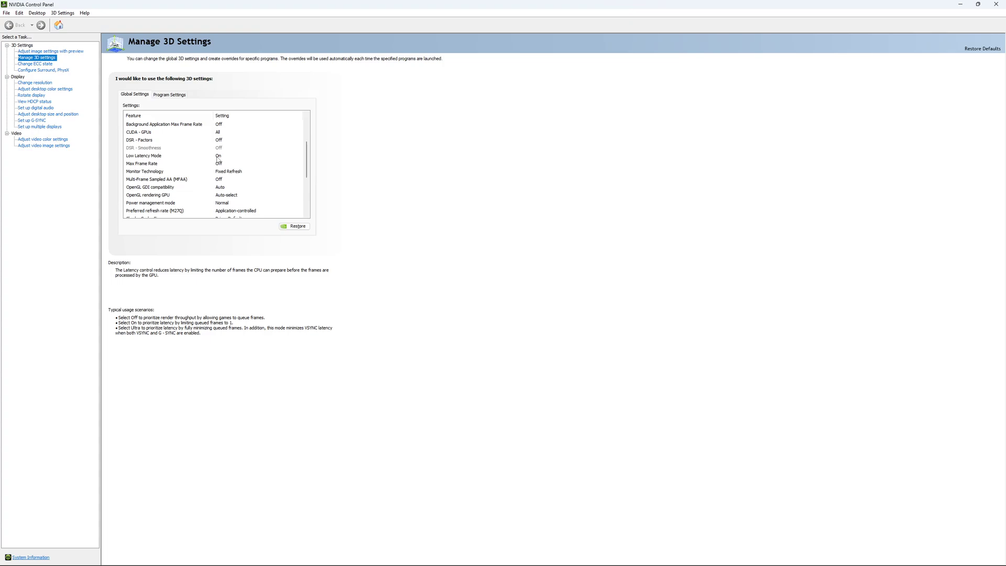
drag(308, 149, 308, 156)
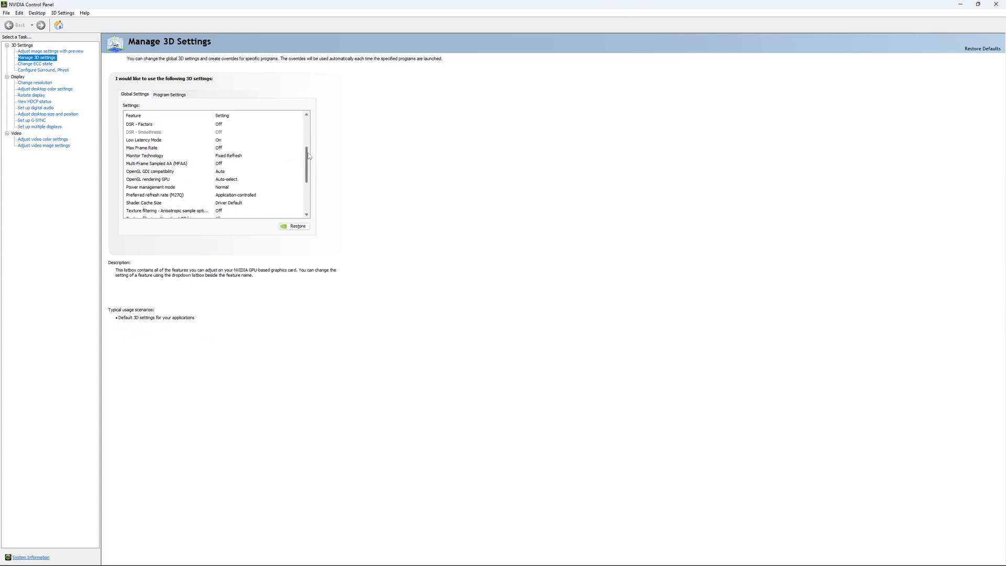
Try a Max Frame Rate limit of 167 FPS in the global 3D settings, and set it back to Off.
click(215, 149)
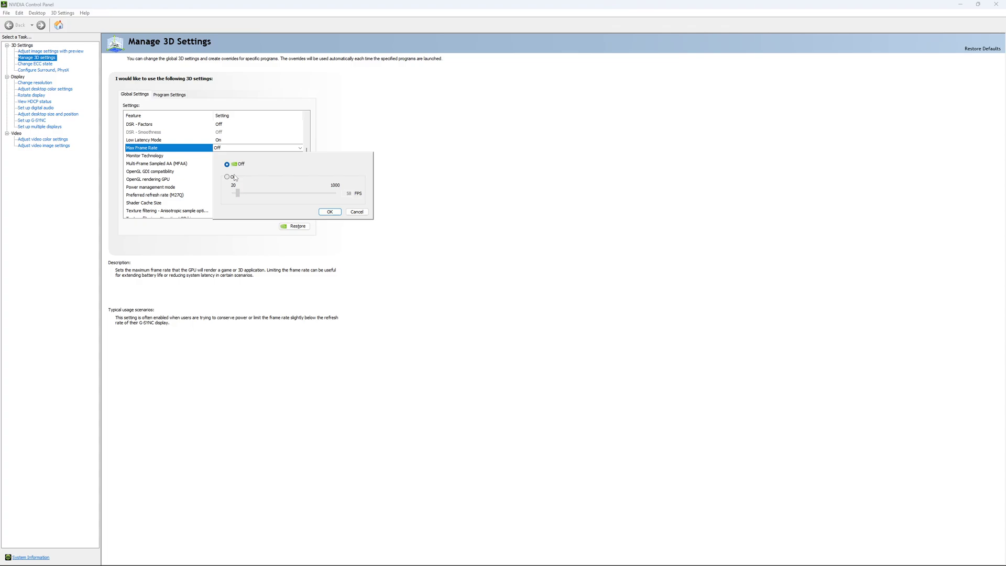
click(228, 178)
drag(244, 196, 251, 199)
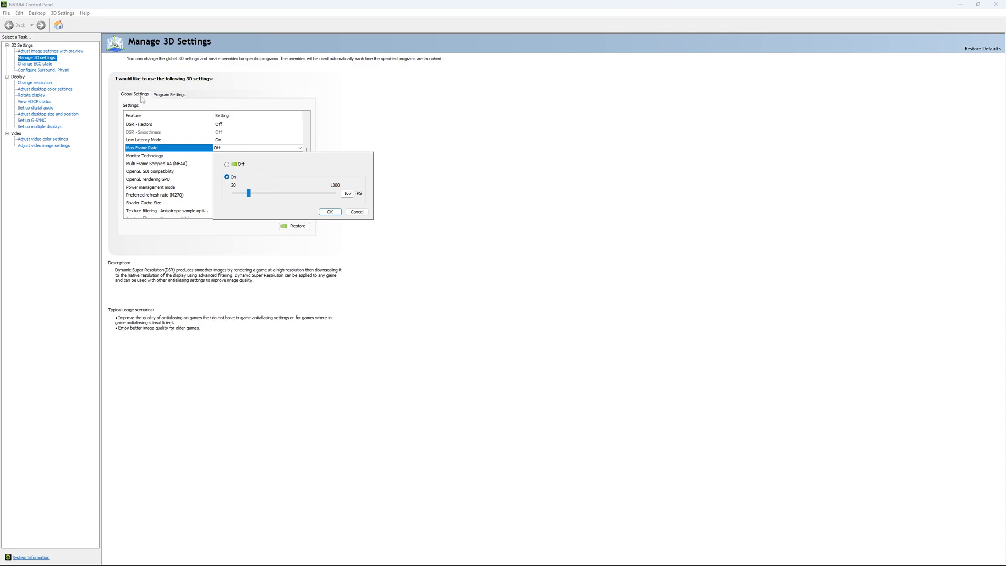
click(227, 164)
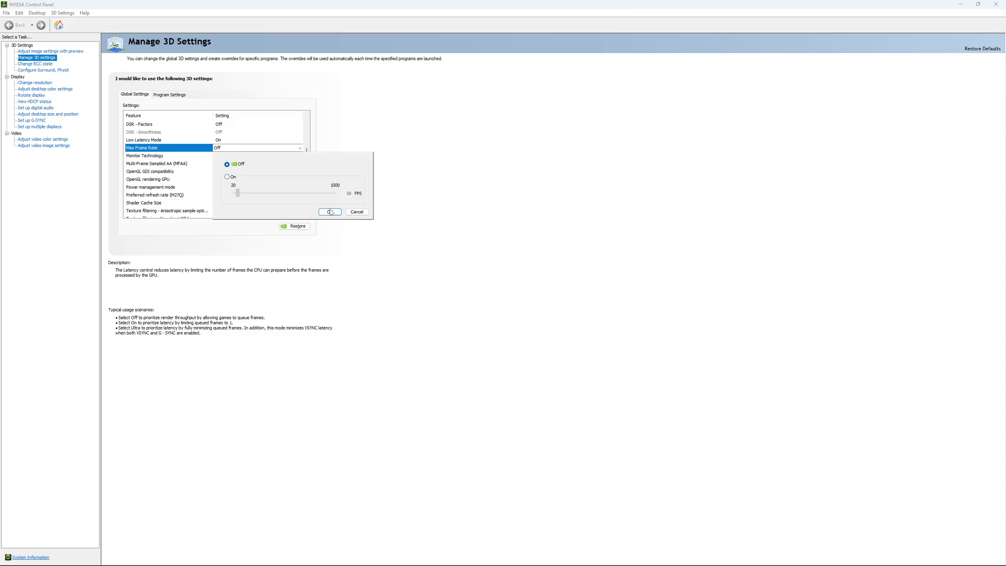
click(330, 212)
Review the remaining global 3D settings and the graphics card's ECC state.
scroll(294, 167, down, 3)
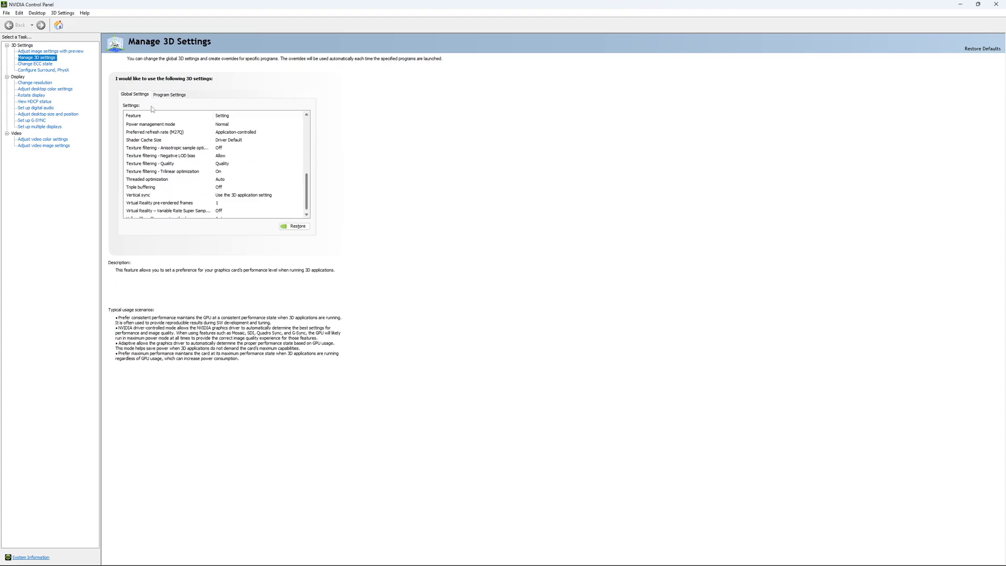
click(37, 64)
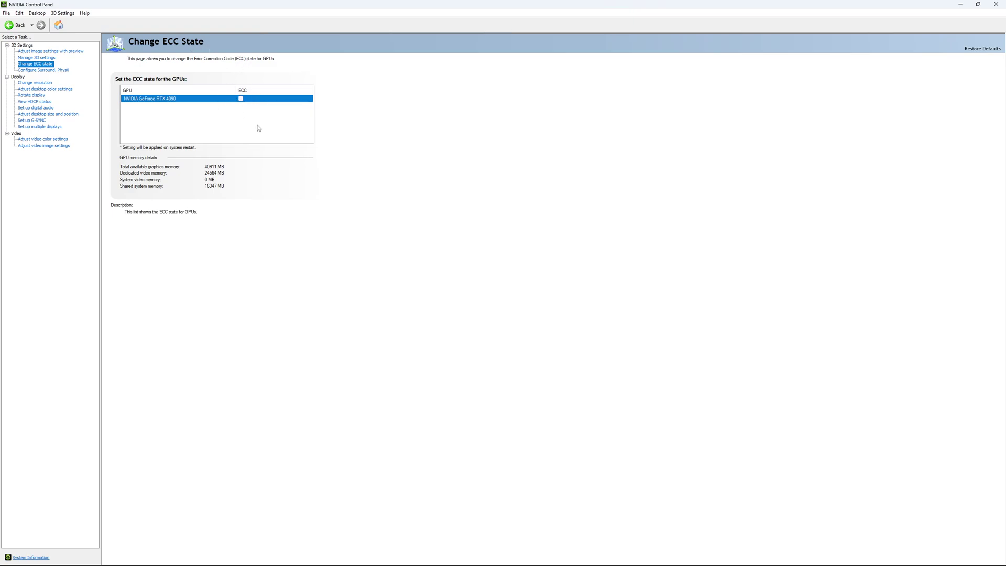
Select a 170Hz refresh rate for the M27Q display, and open the G-SYNC setup page.
click(35, 83)
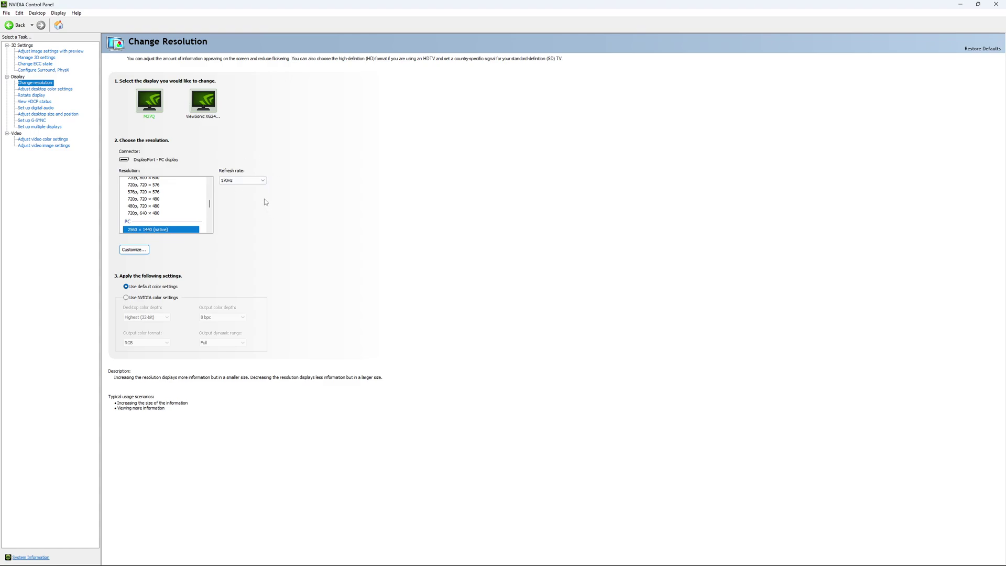
click(246, 180)
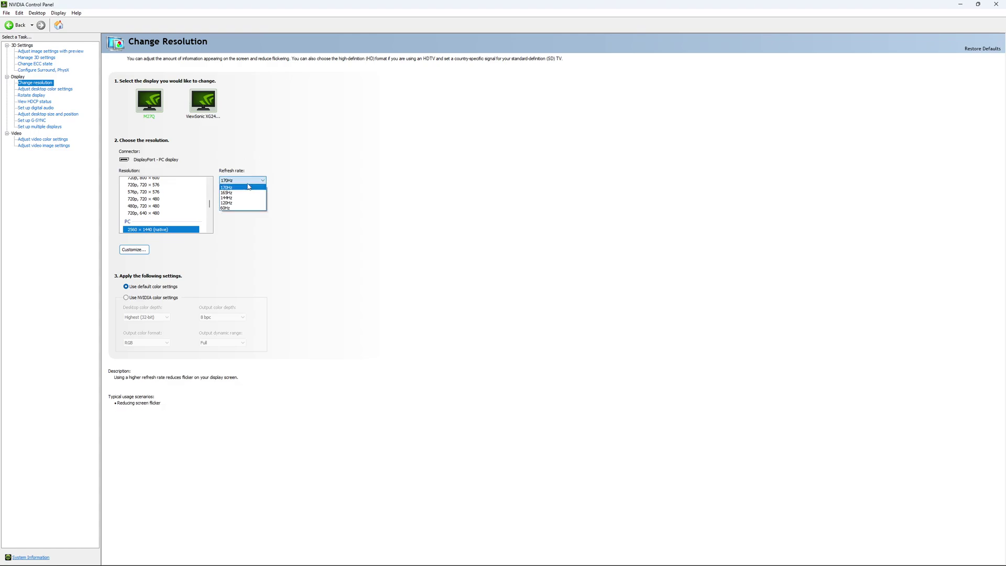
click(244, 187)
click(247, 180)
click(343, 188)
click(247, 180)
click(356, 180)
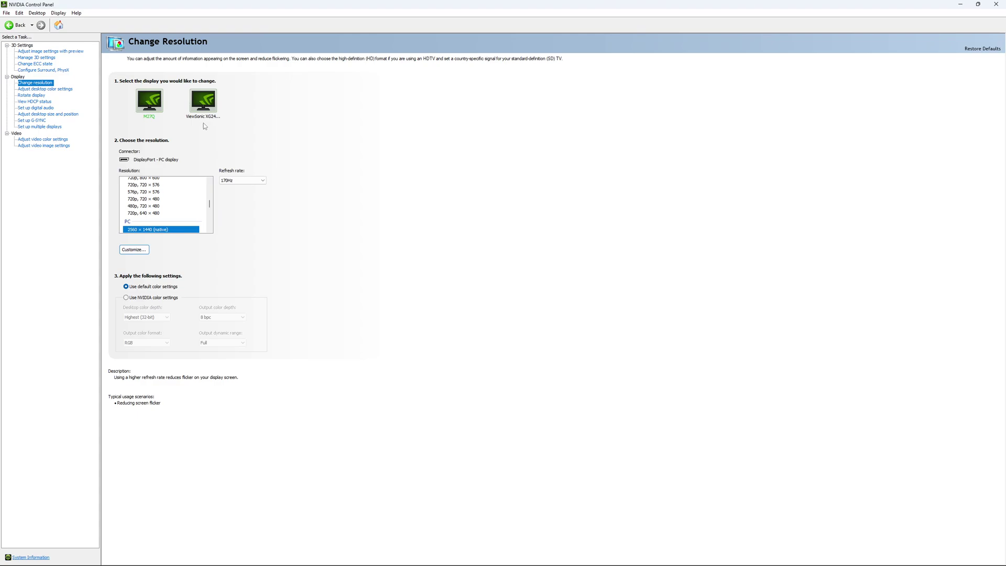
click(35, 121)
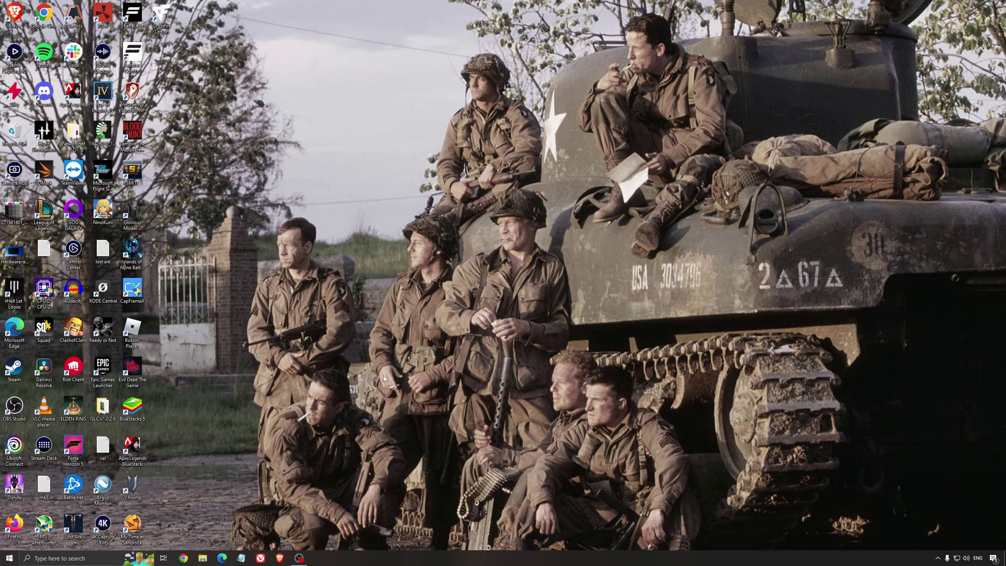
Search Windows for the power plan settings and open the Power Options page.
click(79, 558)
text(power)
key(Escape)
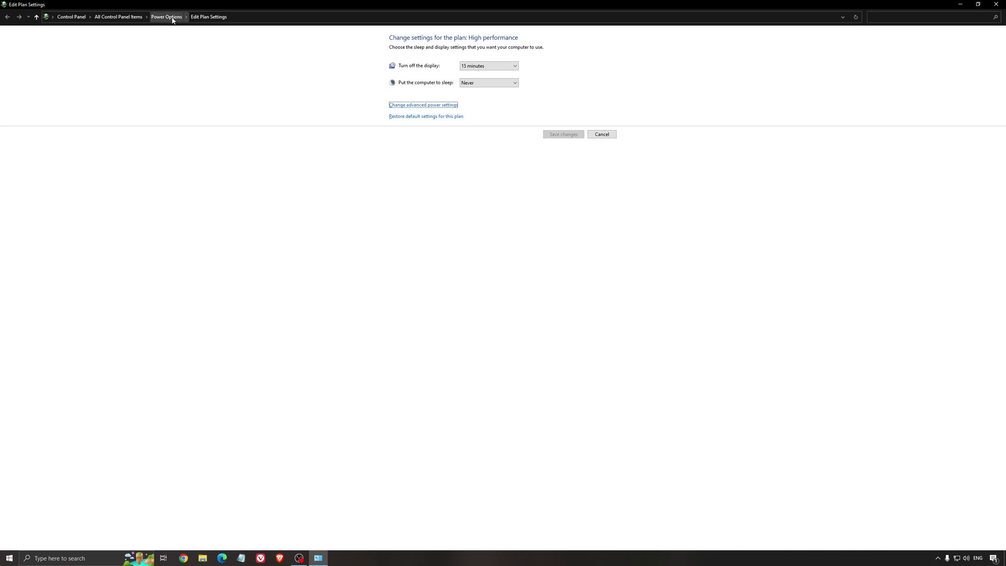
click(166, 16)
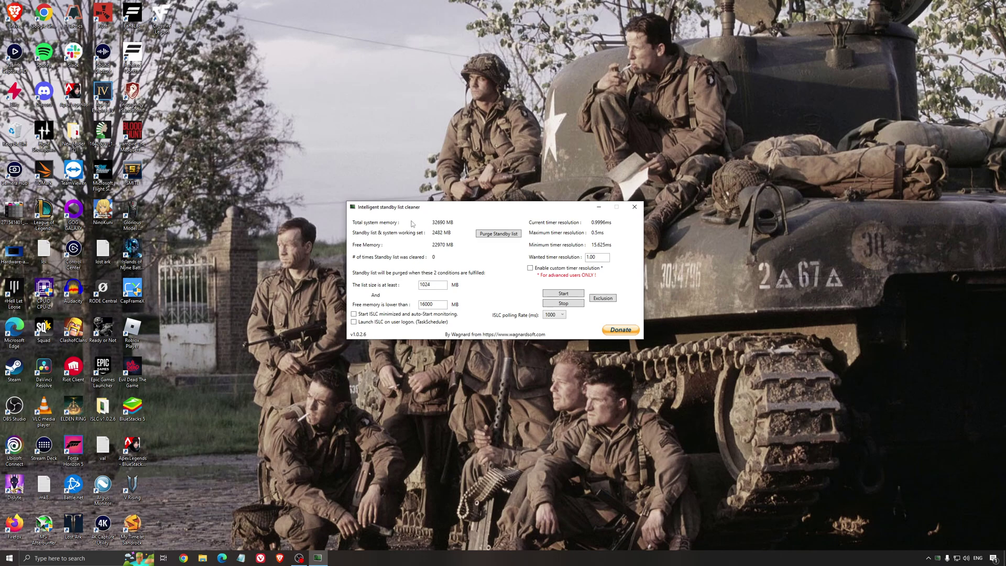
Start purge monitoring in Intelligent standby list cleaner with the 16000 MB free-memory threshold, and close its window.
drag(422, 211, 418, 216)
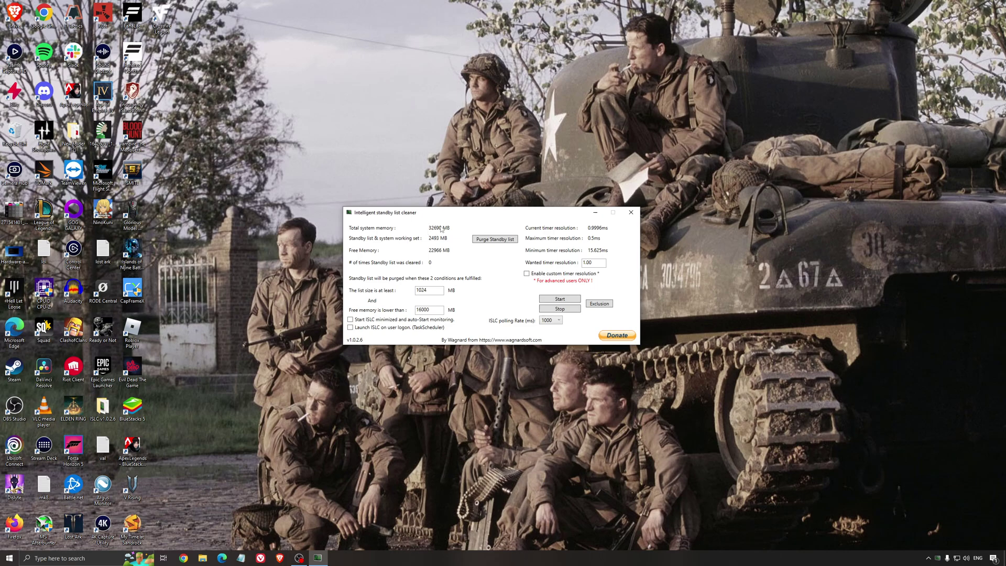
double_click(423, 309)
click(559, 301)
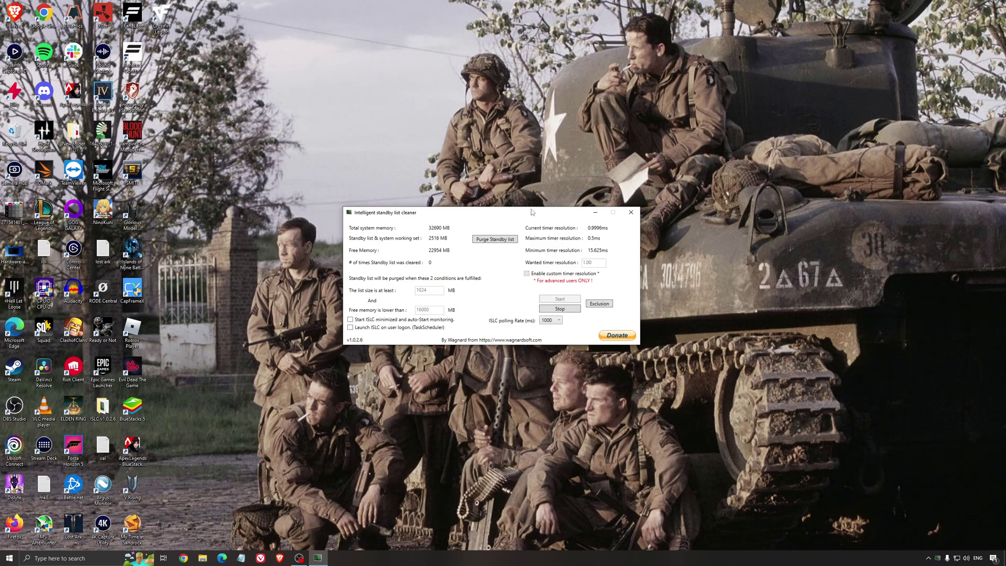
drag(533, 212, 566, 213)
click(628, 212)
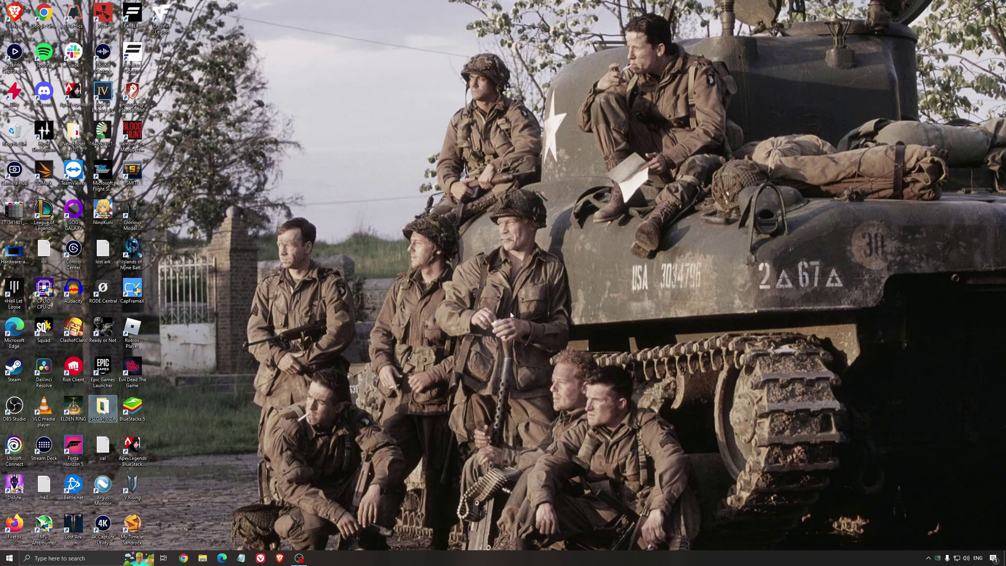
click(486, 280)
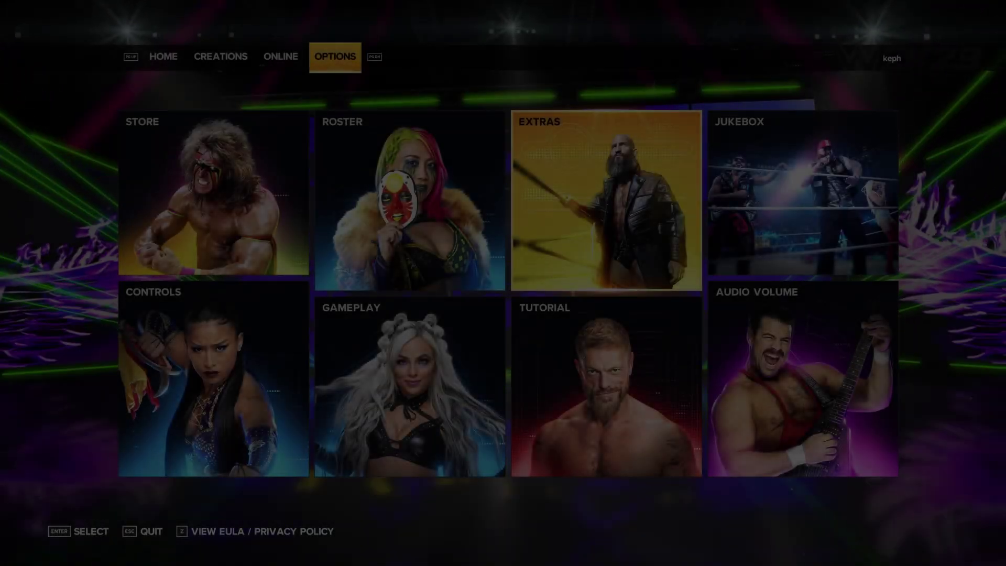
Open the Graphics Settings under Extras in the WWE 2K23 options.
key(Left)
key(Left)
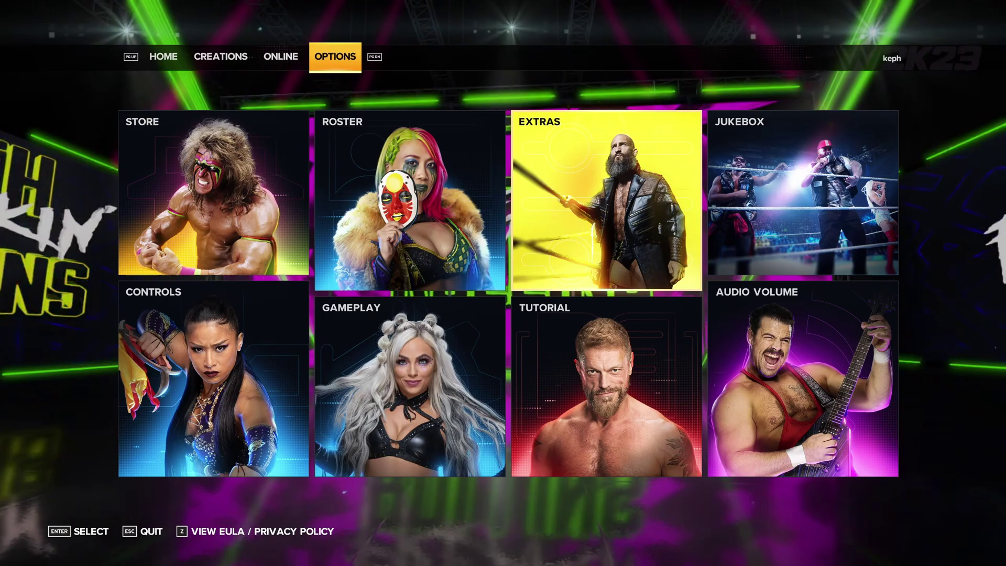
key(Return)
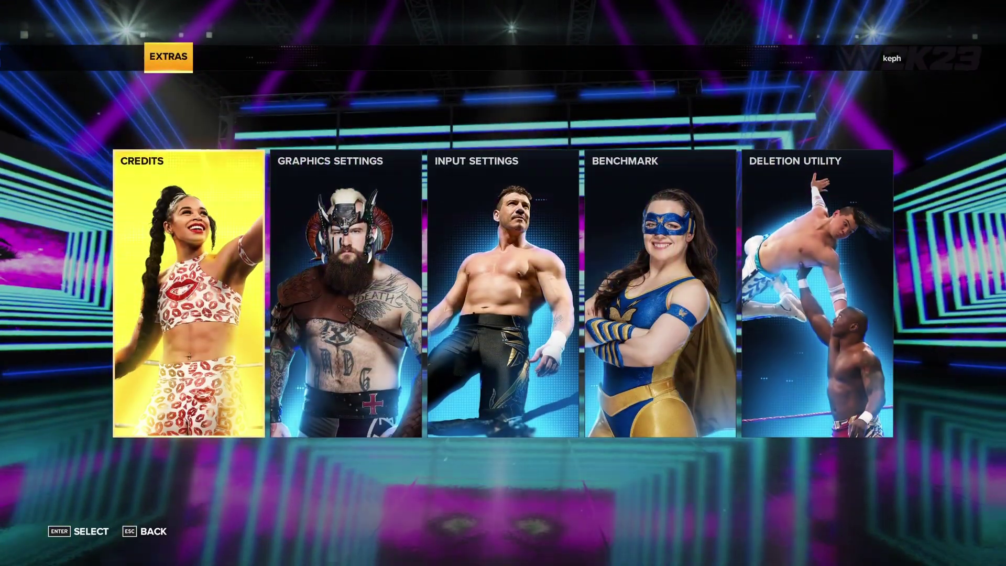
click(346, 293)
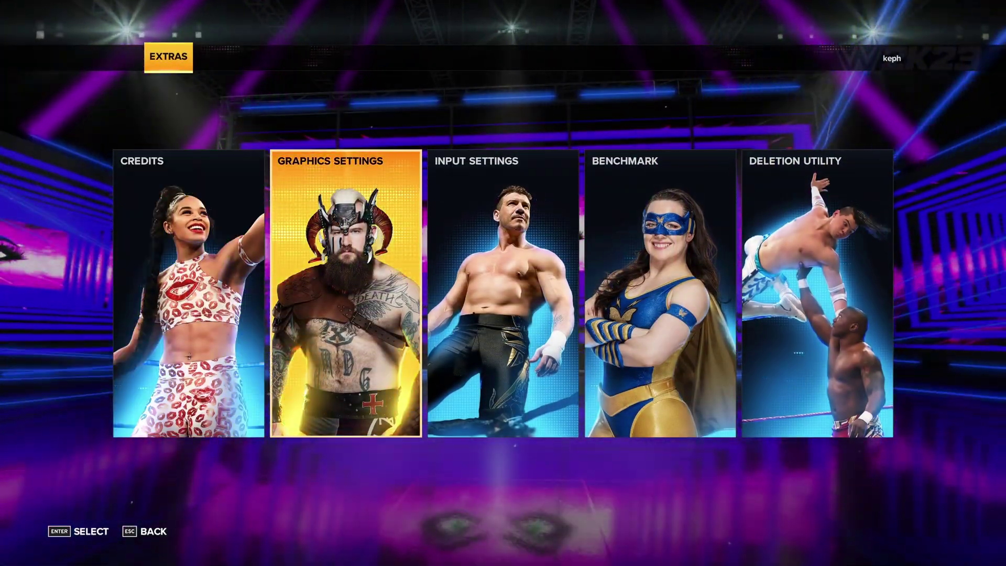
key(Return)
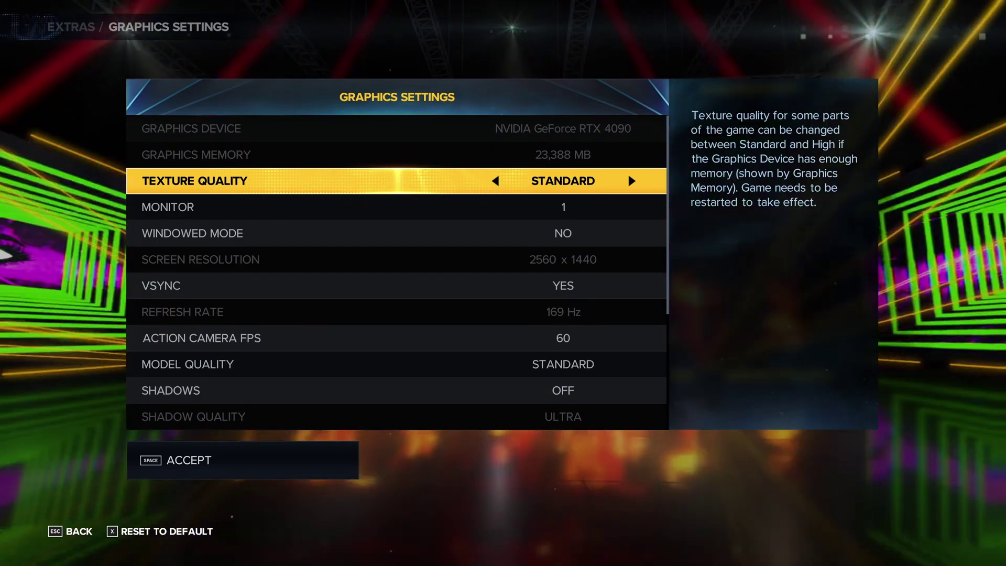
Set the Texture Quality to High, comparing it with Standard.
key(Right)
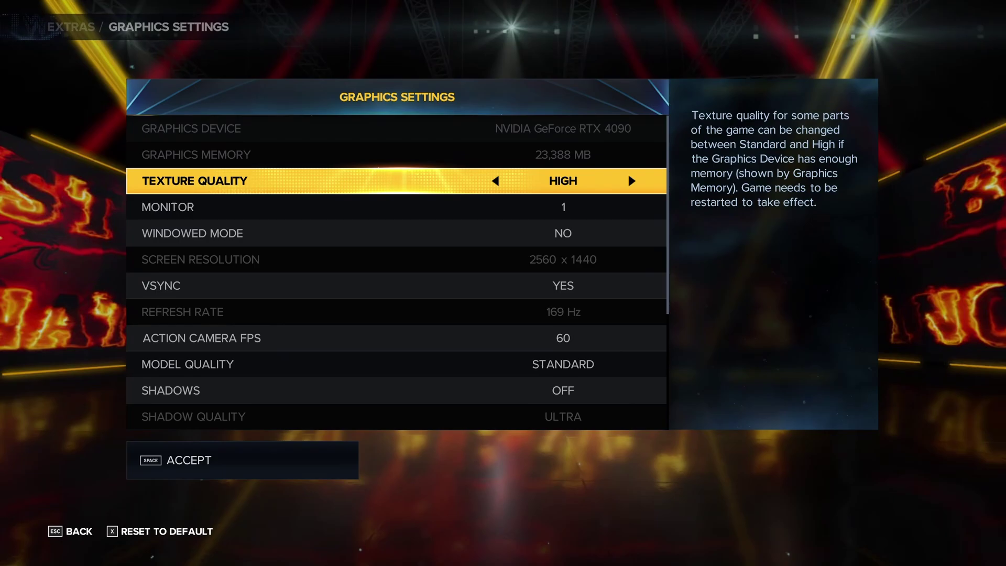
key(Left)
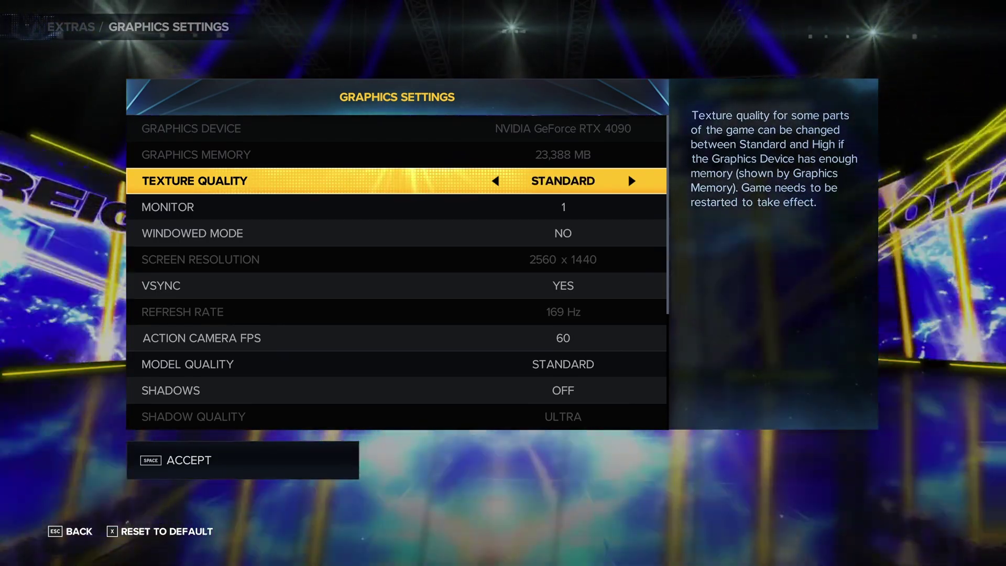
key(Right)
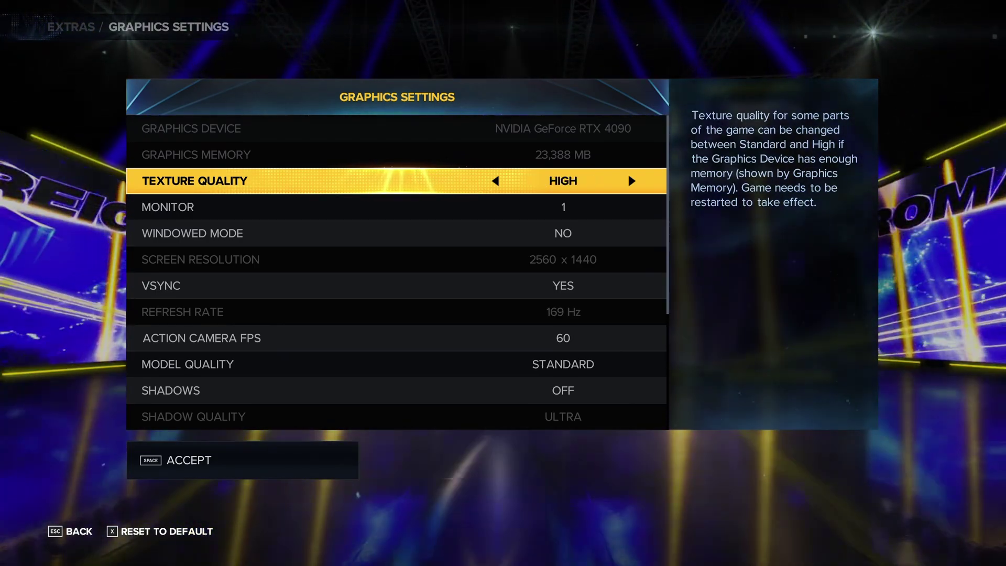
key(Left)
key(Right)
Go past Windowed Mode, VSync and Action Camera FPS to Model Quality, try High and return it to Standard.
key(Down)
key(Down)
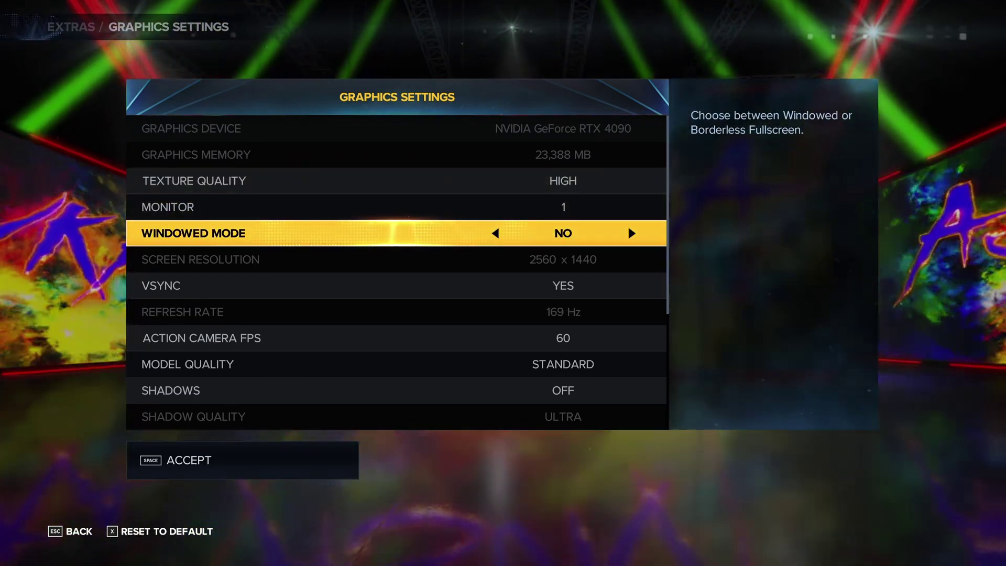
key(Down)
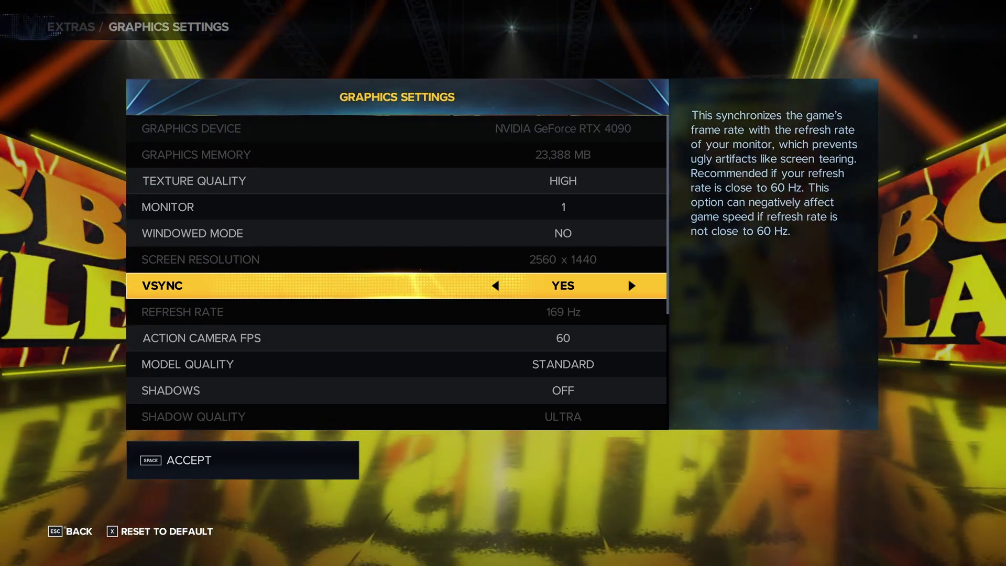
key(Down)
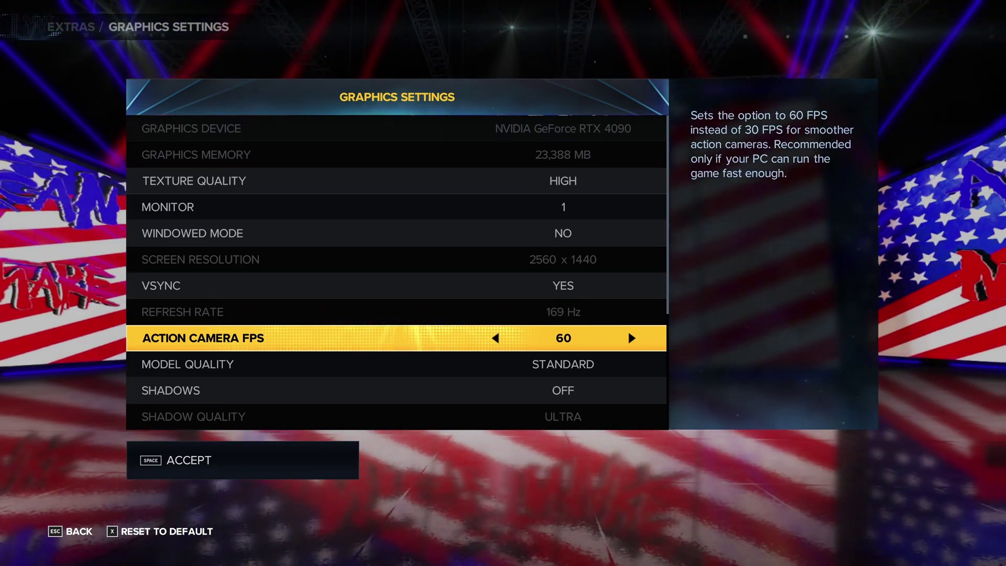
key(Down)
key(Right)
key(Left)
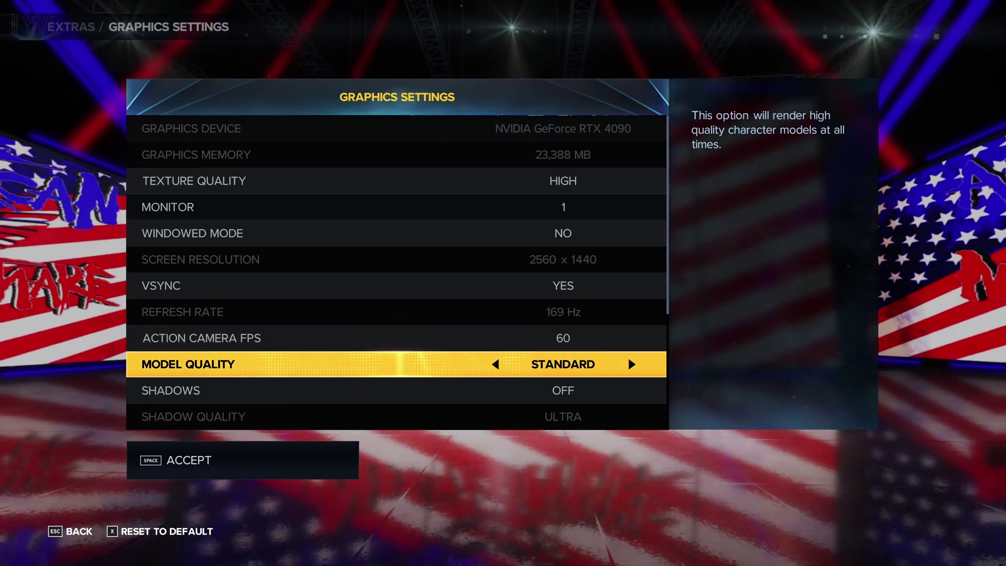
key(Right)
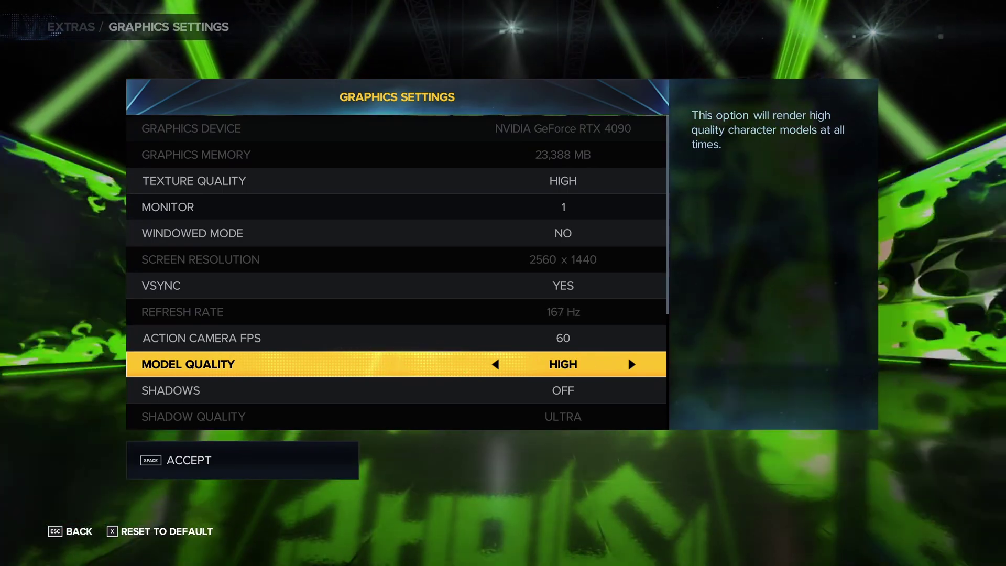
key(Left)
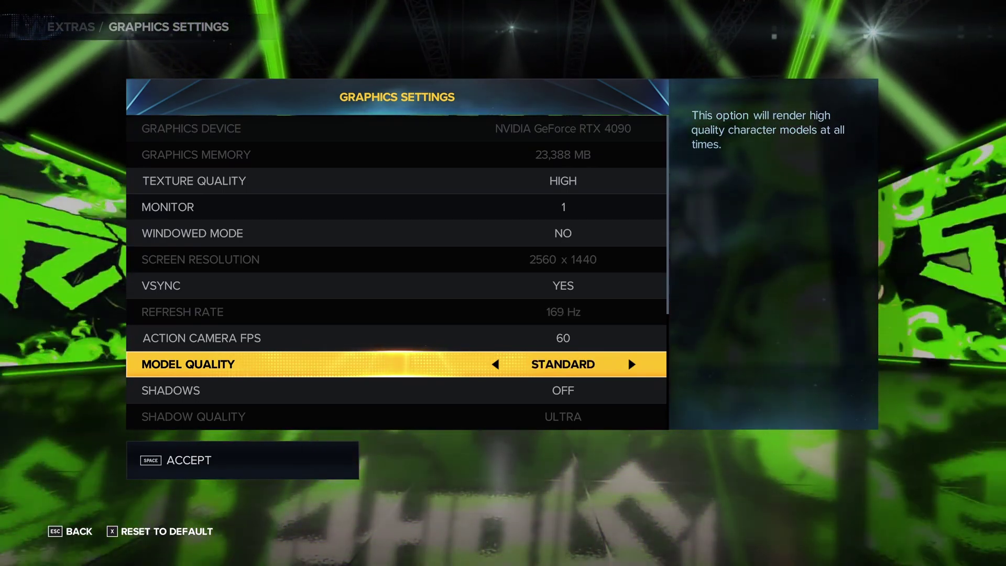
key(Right)
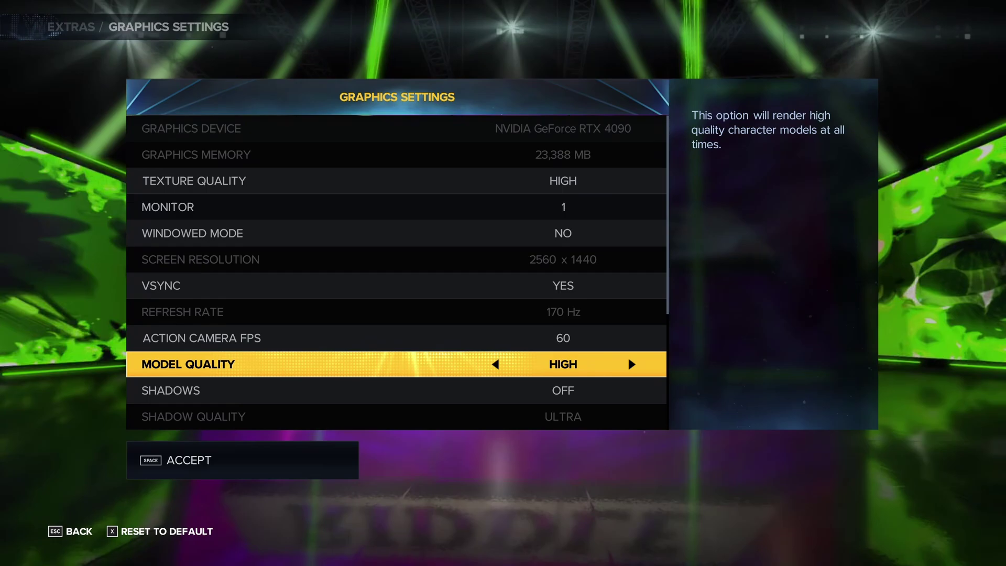
key(Left)
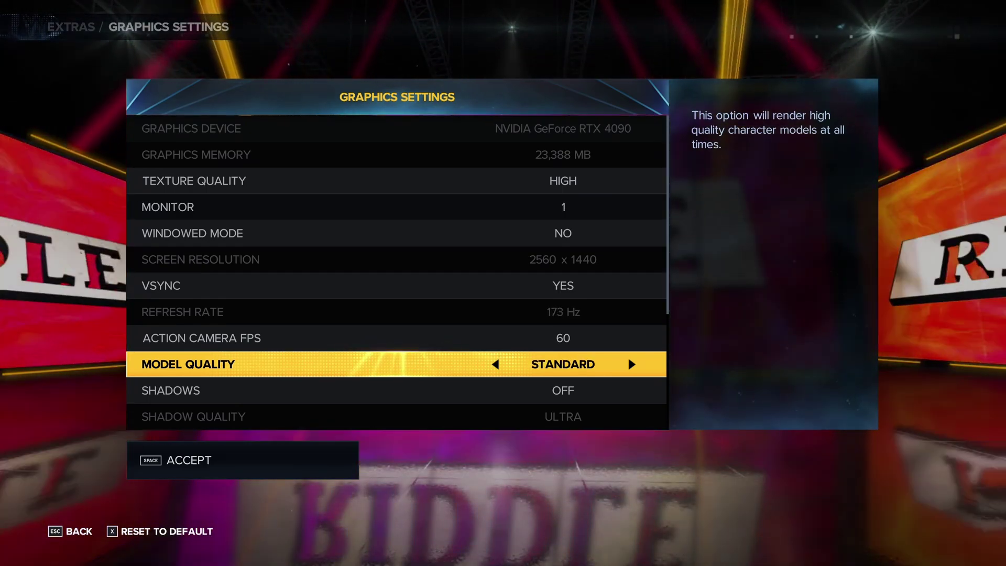
Turn Shadows on to set Shadow Quality to Low, and switch Shadows back off.
key(Down)
key(Down)
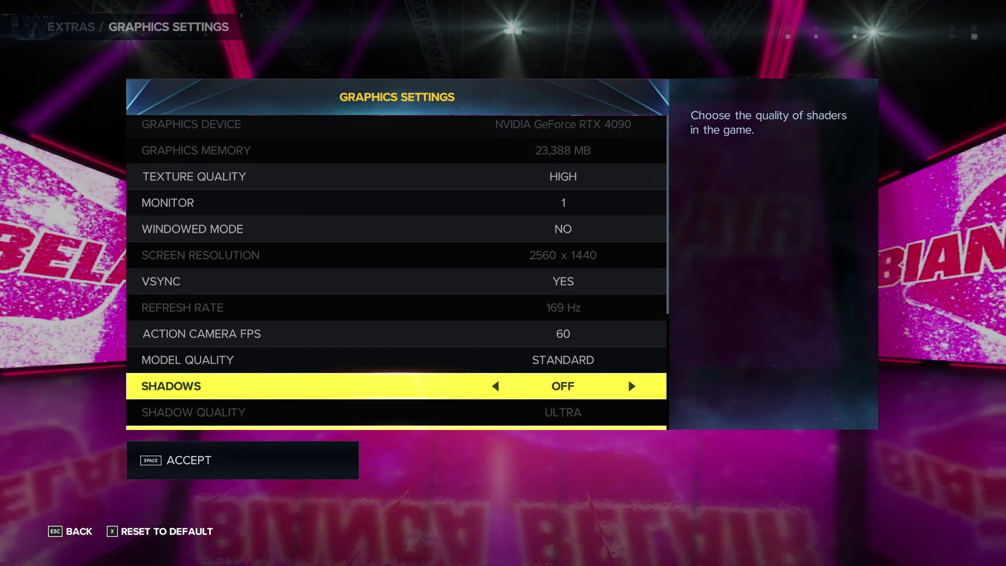
key(Up)
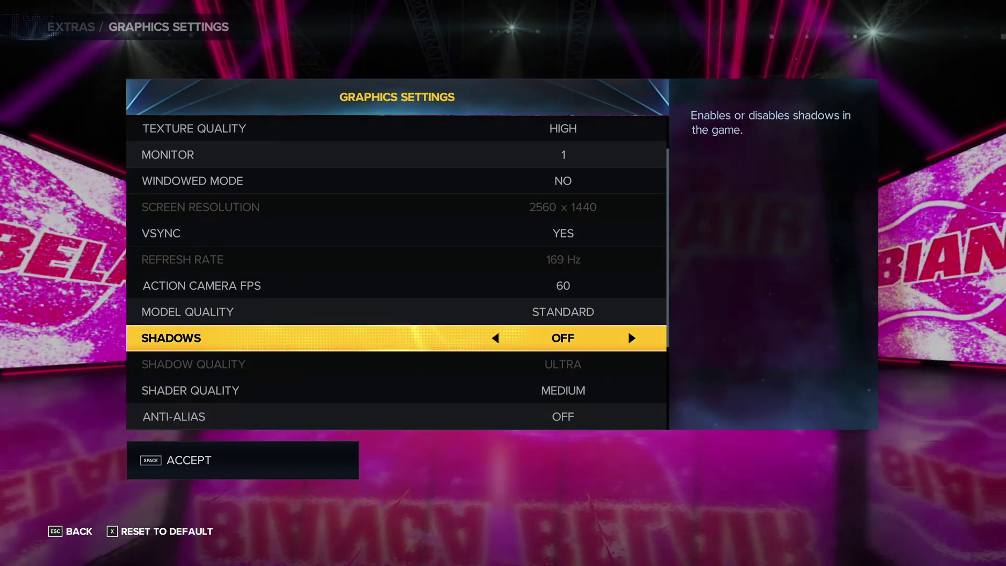
key(Right)
key(Down)
key(Left)
key(Left)
key(Left)
key(Up)
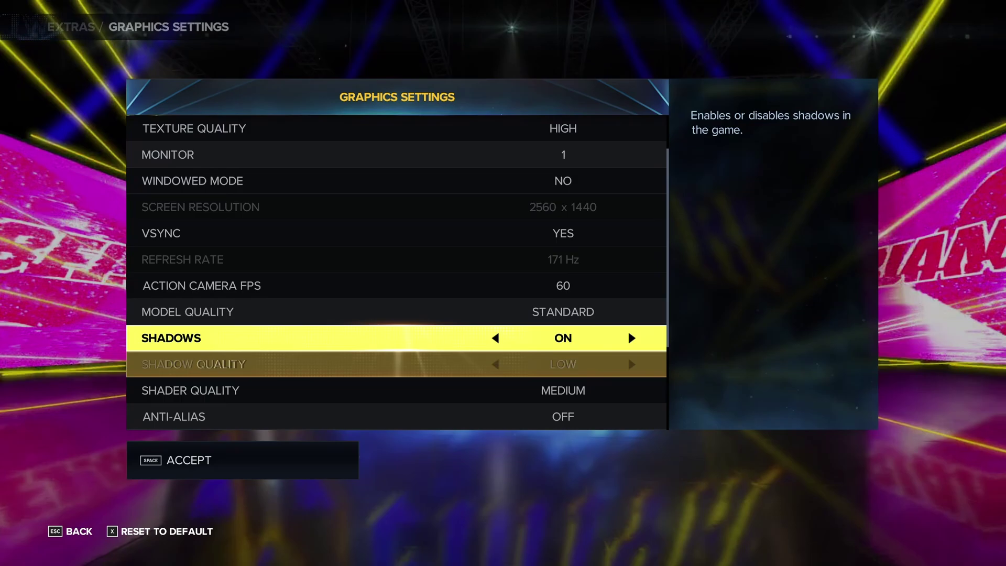
key(Left)
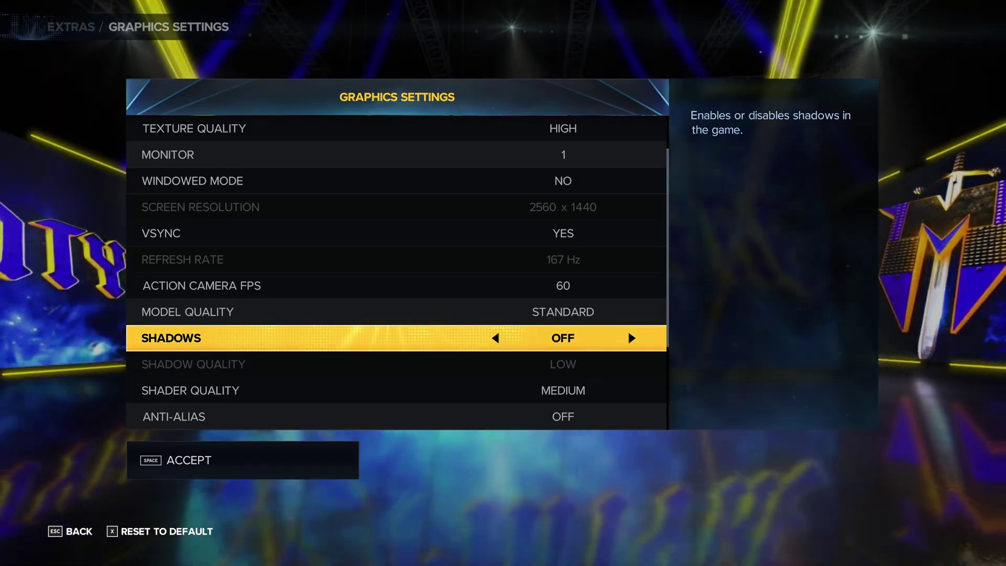
Go through the Shader Quality levels and set the option to High.
key(Down)
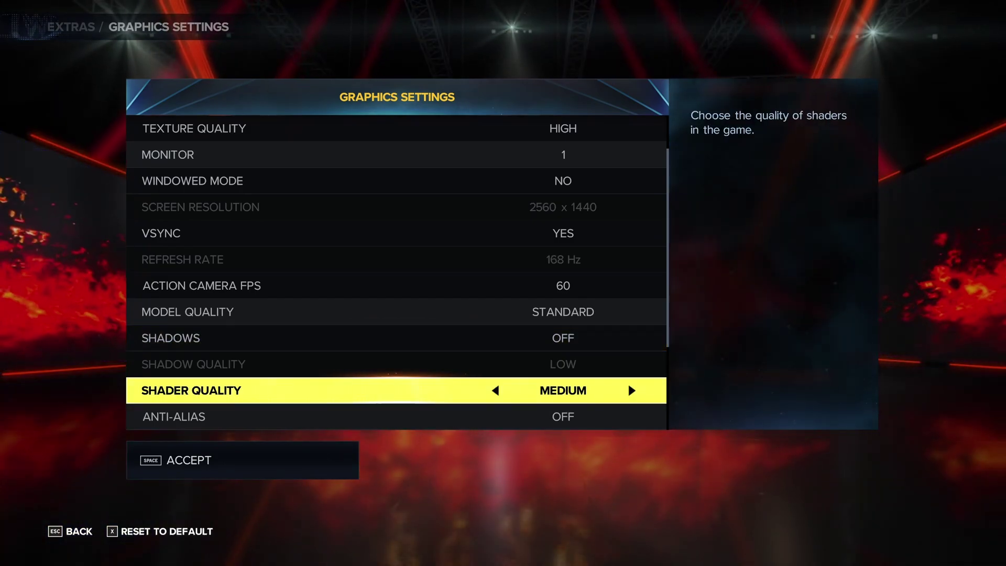
key(Left)
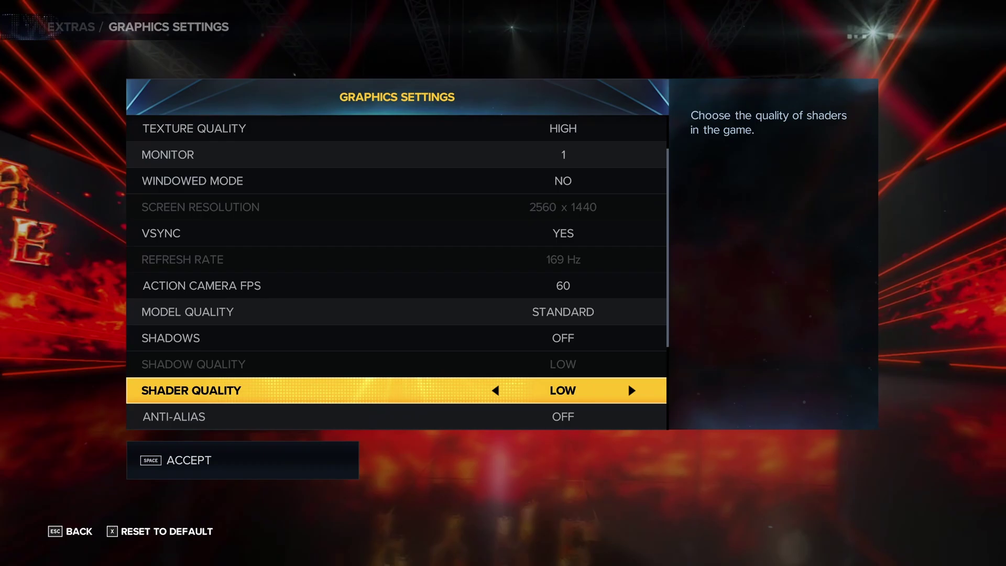
key(Right)
key(Right)
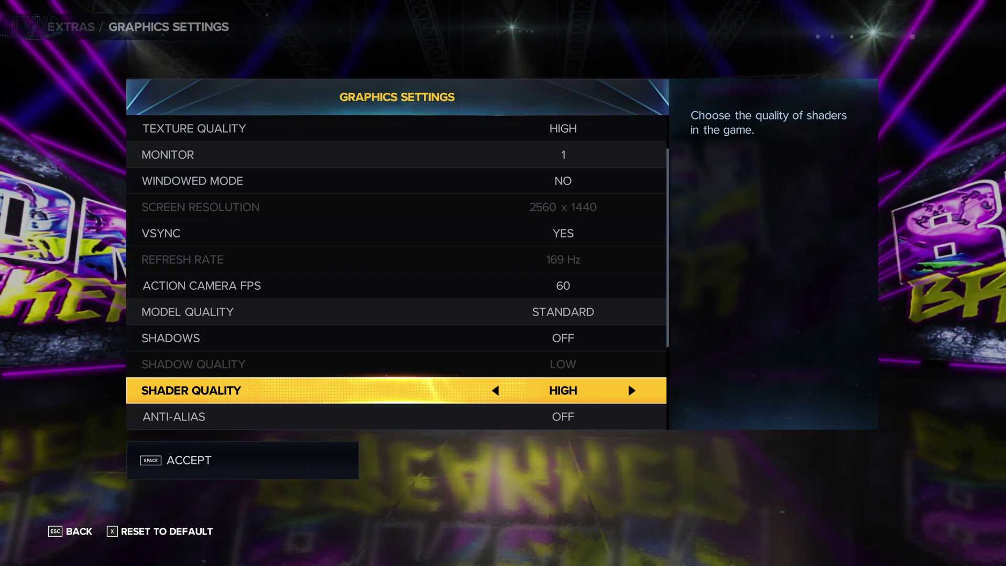
key(Right)
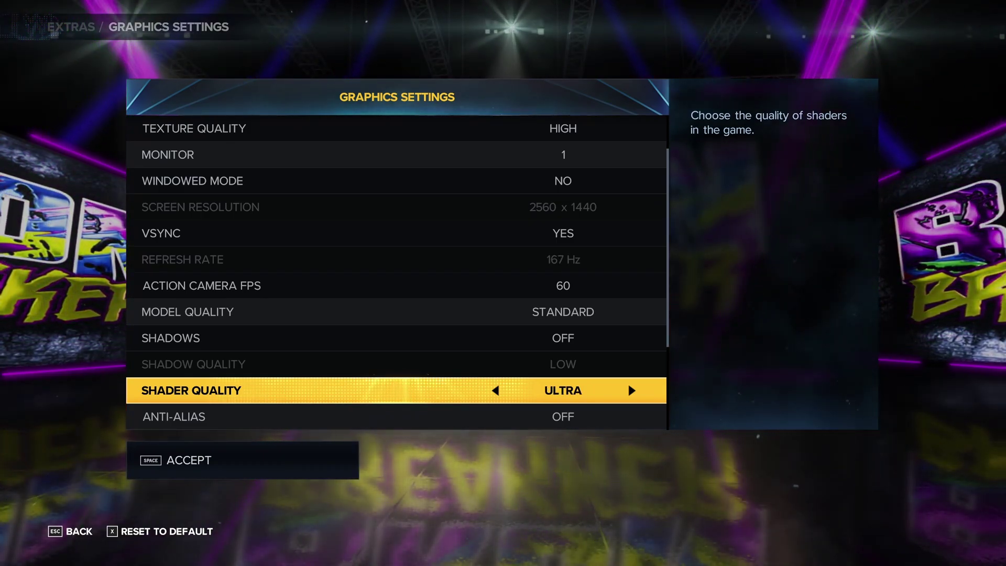
key(Right)
key(Right)
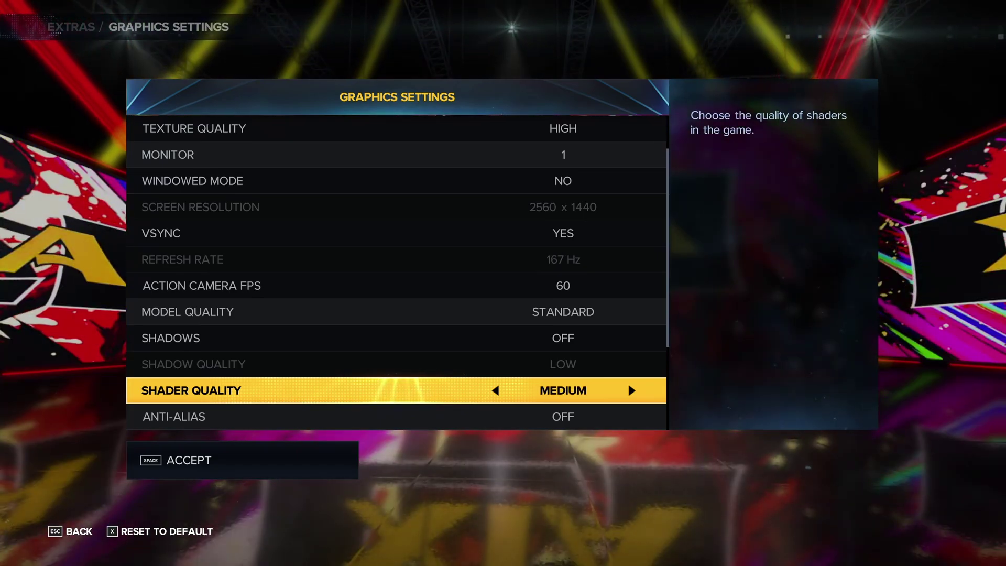
key(Right)
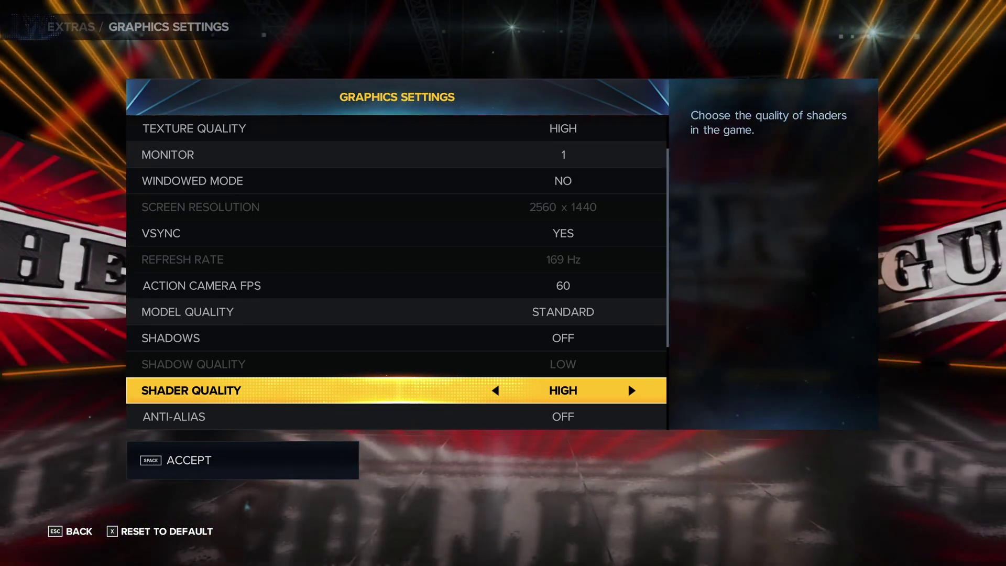
key(Left)
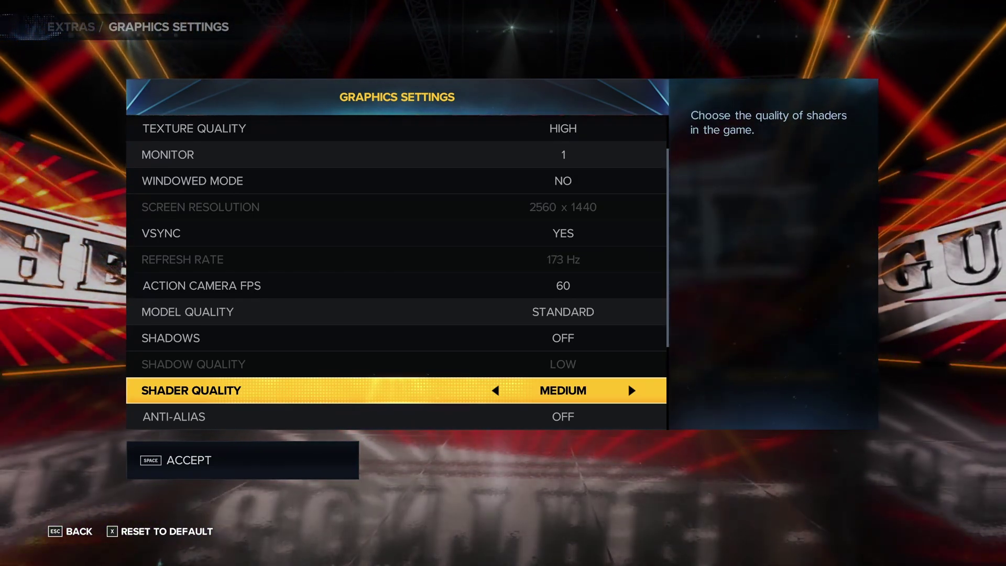
key(Right)
Compare the Anti-Alias choices Off, TAA and FXAA, and set the option to FXAA.
key(Down)
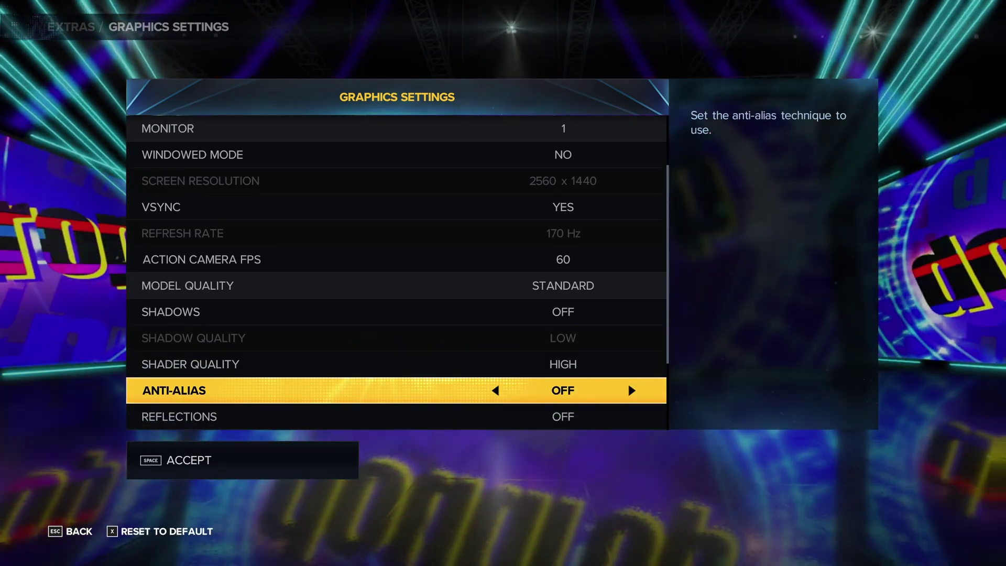
key(Right)
key(Left)
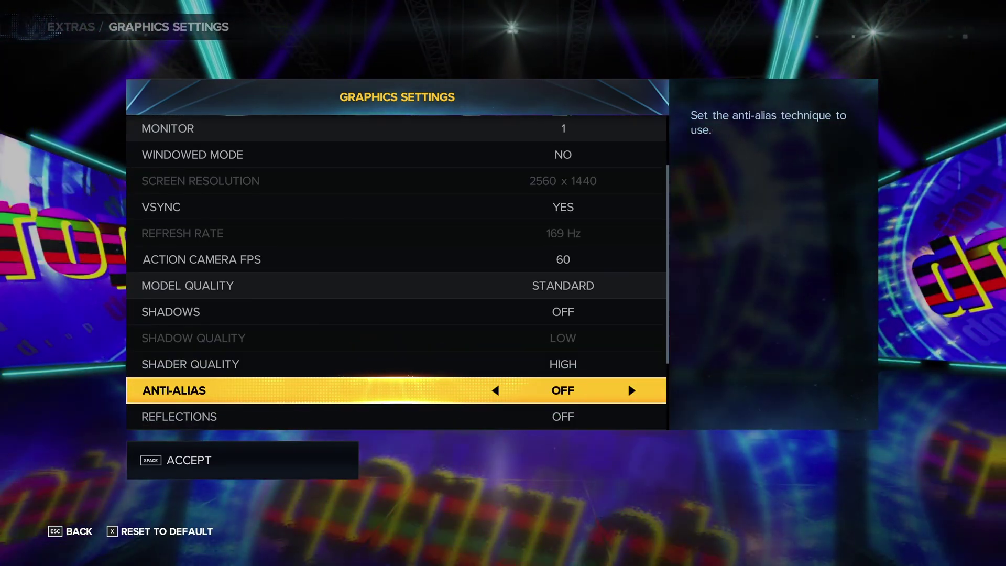
key(Right)
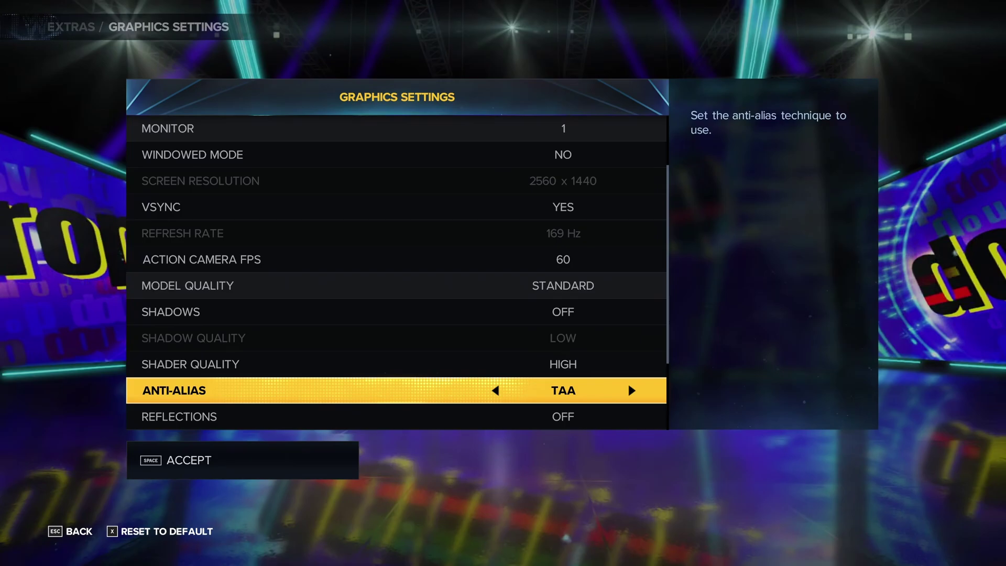
key(Right)
key(Right)
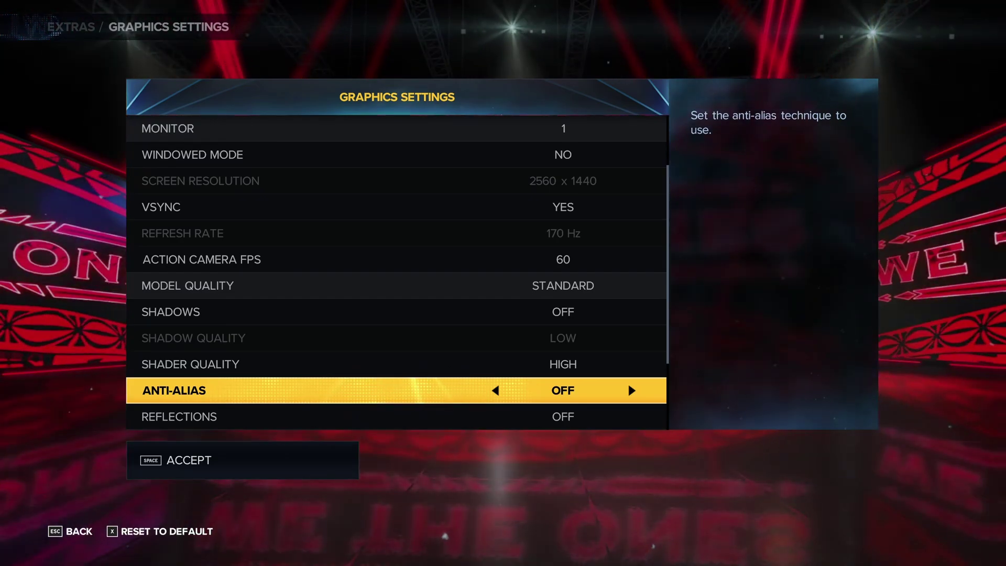
key(Left)
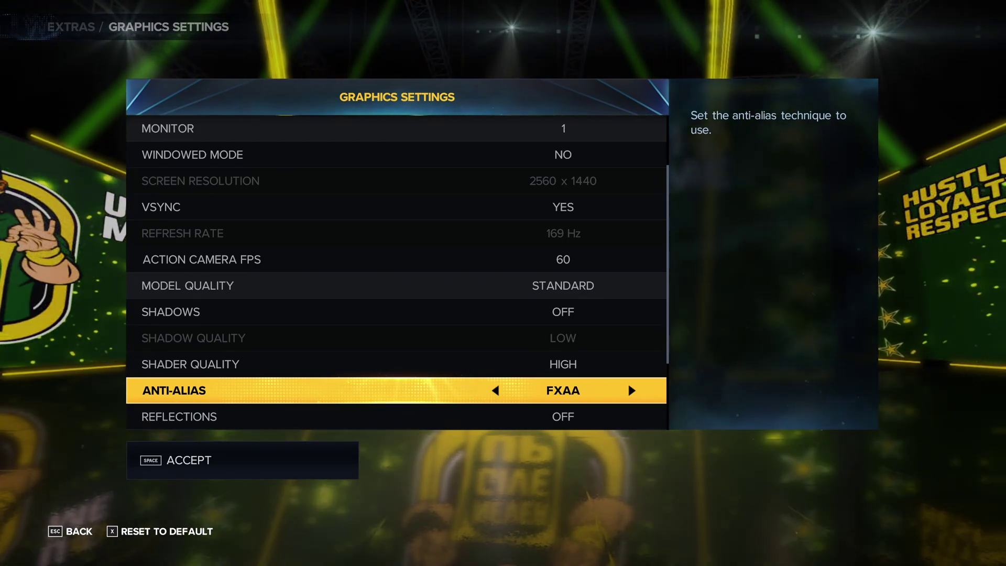
key(Left)
key(Right)
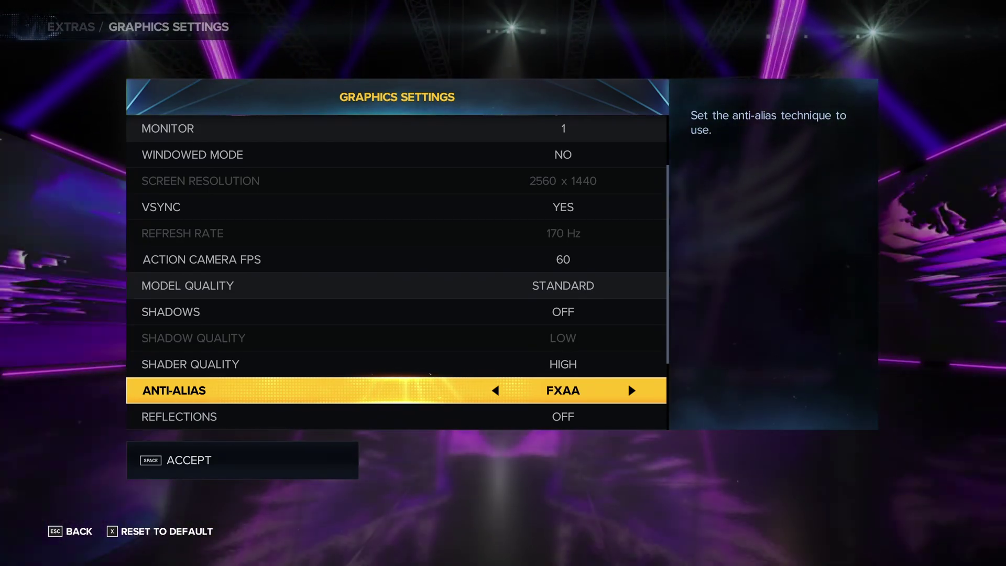
key(Right)
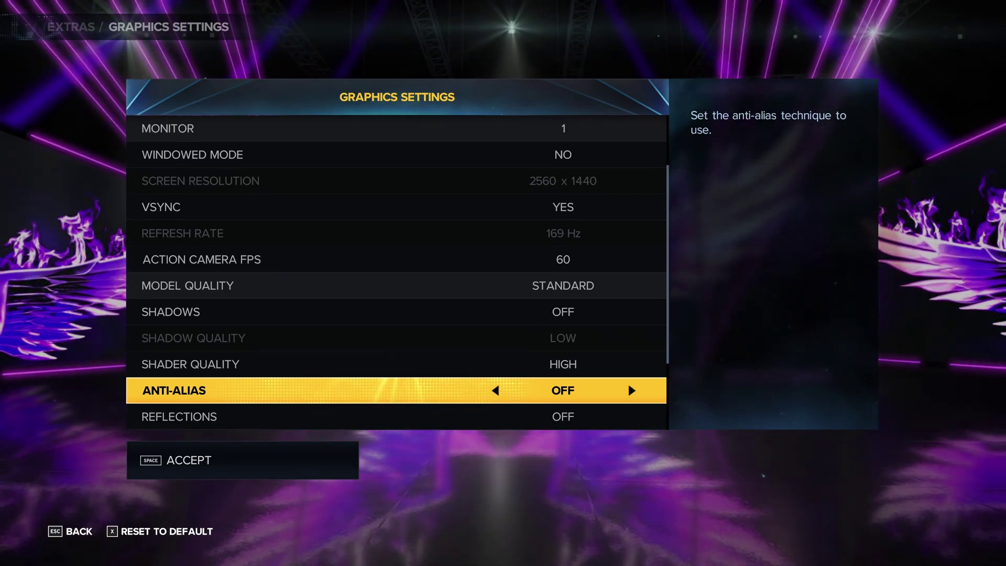
key(Left)
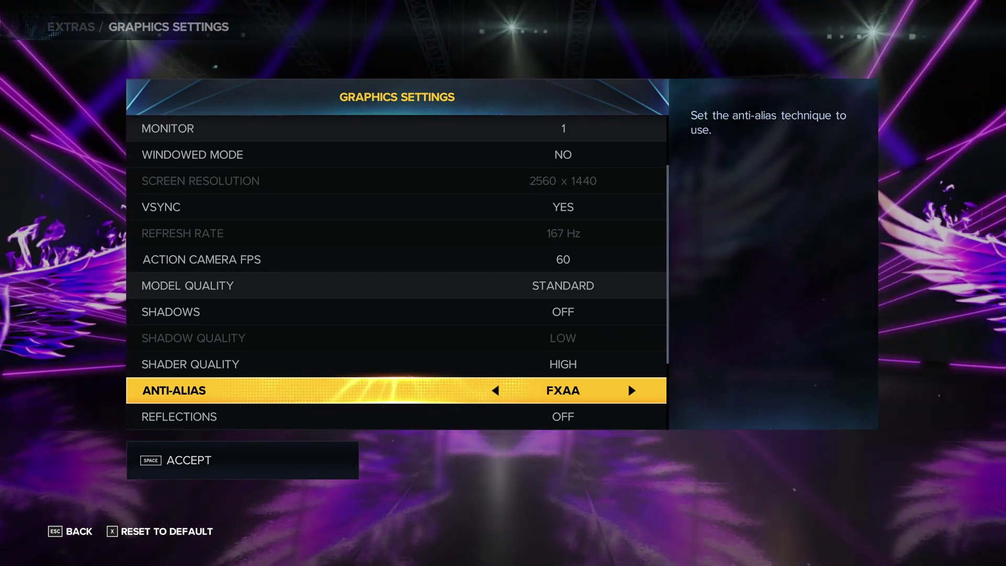
Skip Reflections, try AMD FSR 1 for Dynamic Upscaling and return it to Linear.
key(Down)
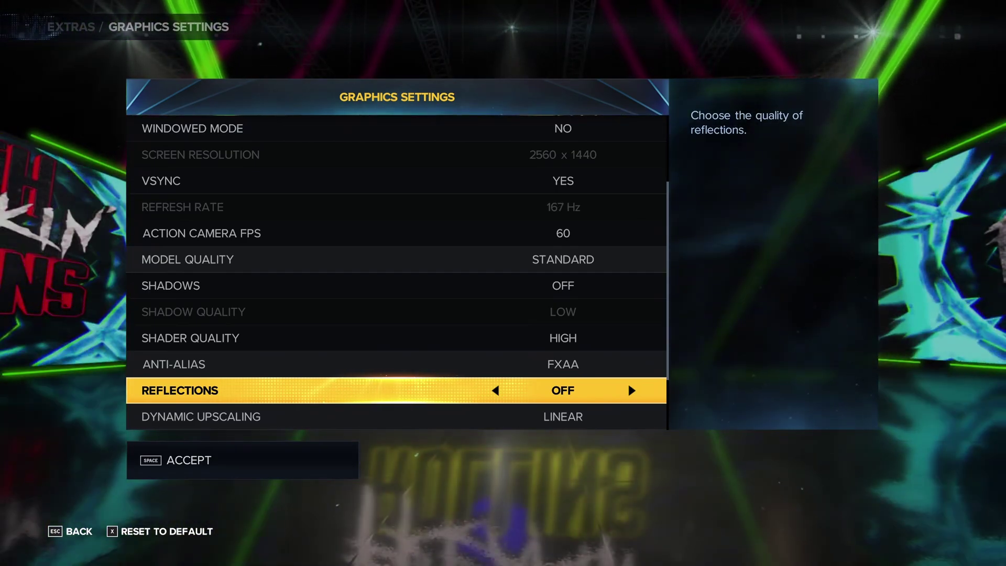
key(Down)
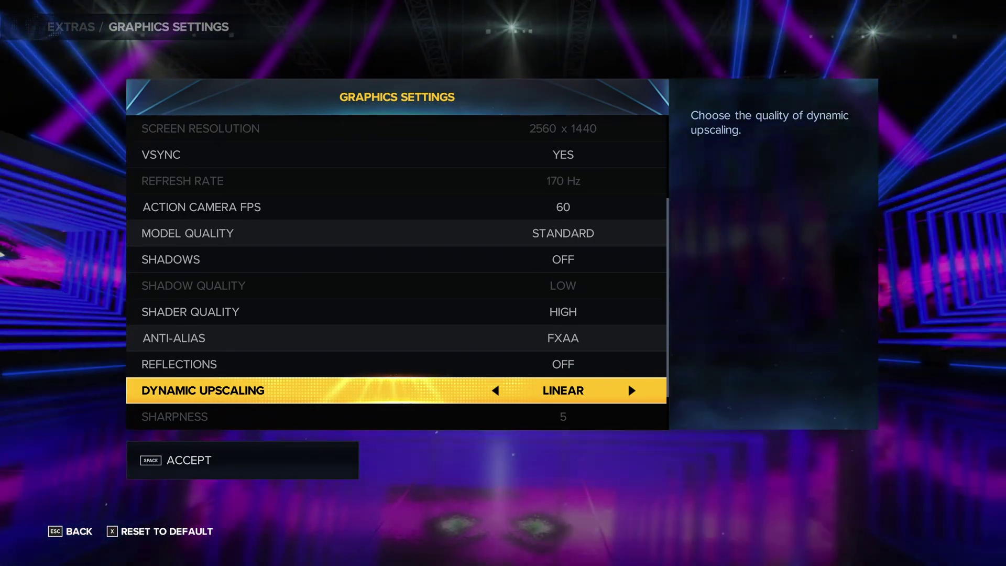
key(Right)
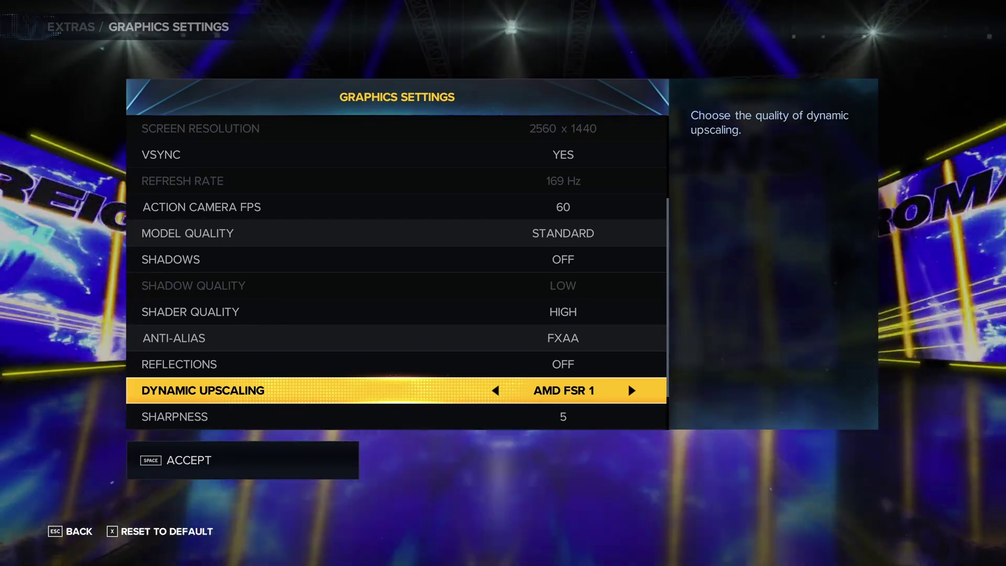
key(Left)
Check the Depth of Field and Motion Blur options at the end of the graphics list.
key(Down)
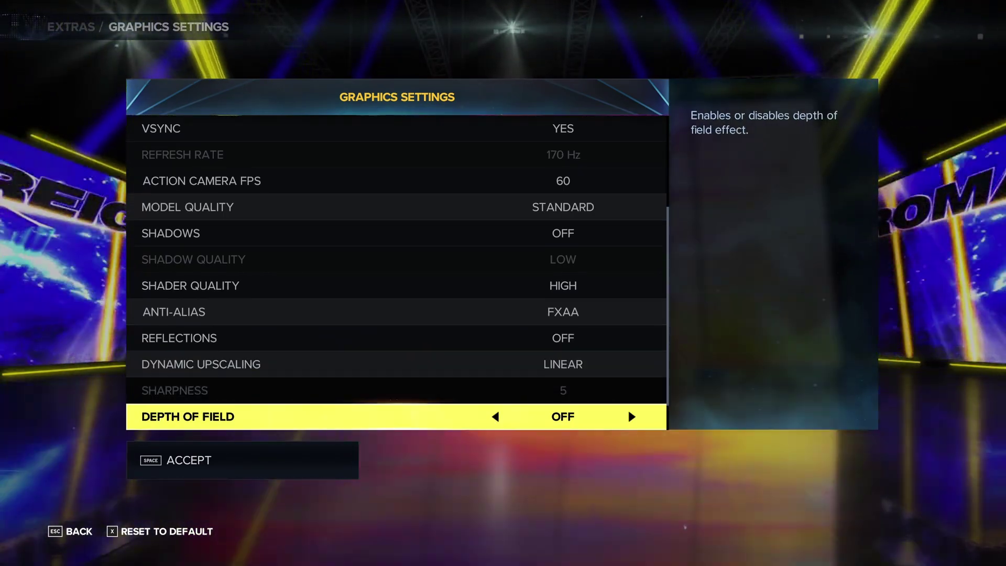
key(Down)
key(Up)
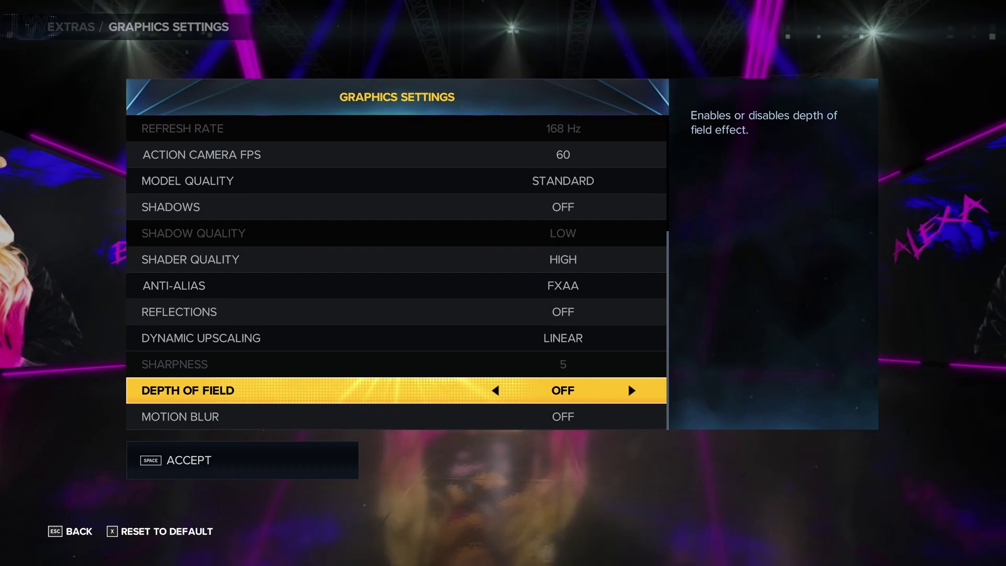
key(Down)
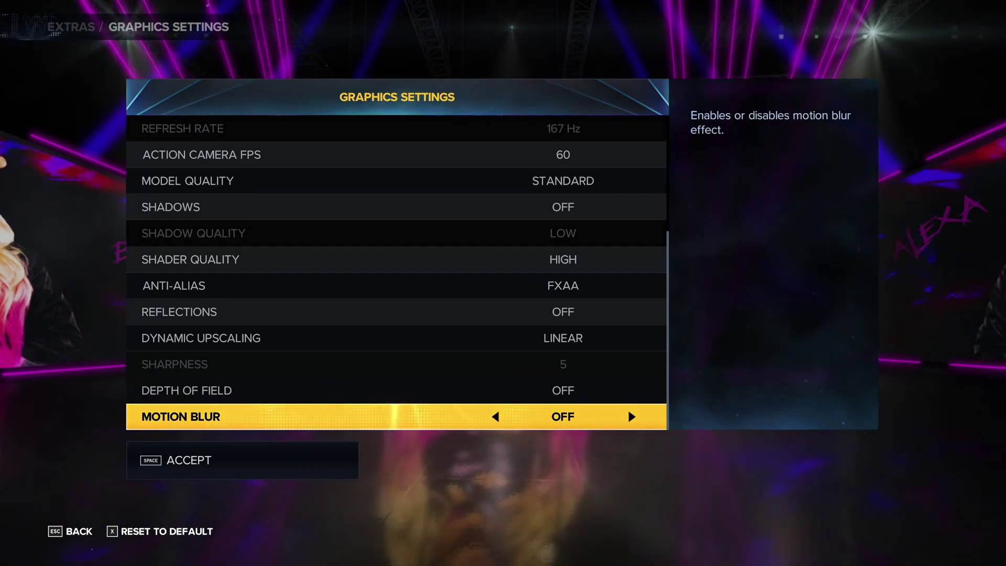